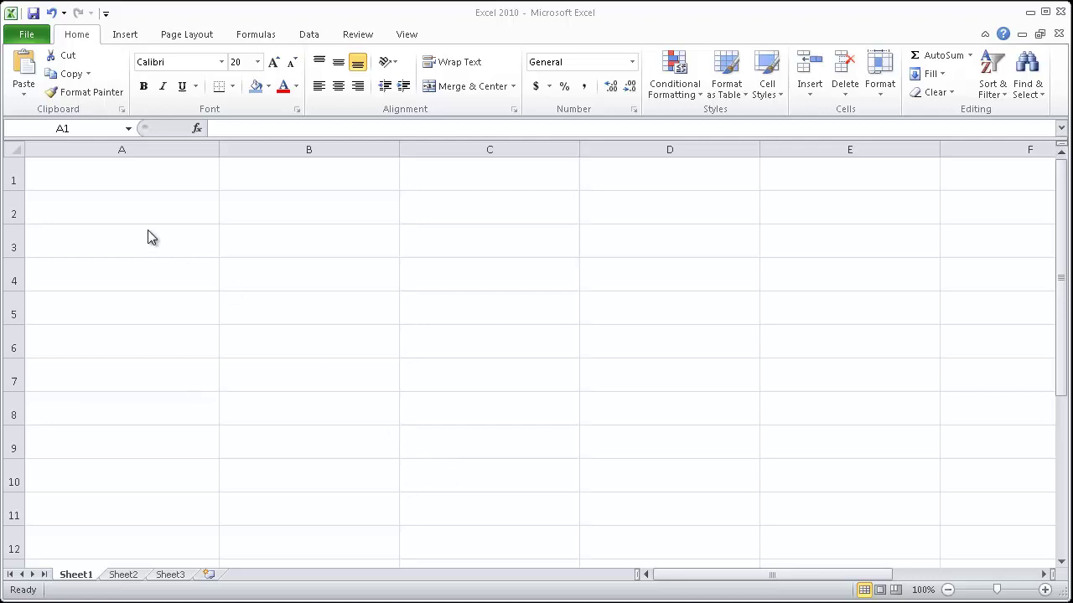
Fill cell A1 with green
{"action": "left_click", "coordinate": [101, 182]}
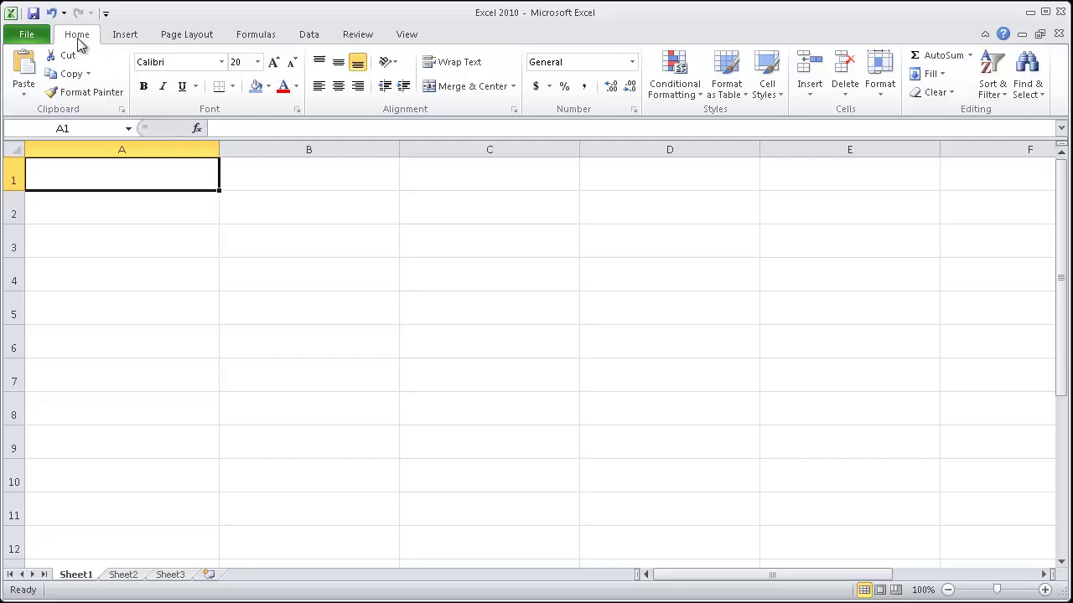
{"action": "left_click", "coordinate": [268, 87]}
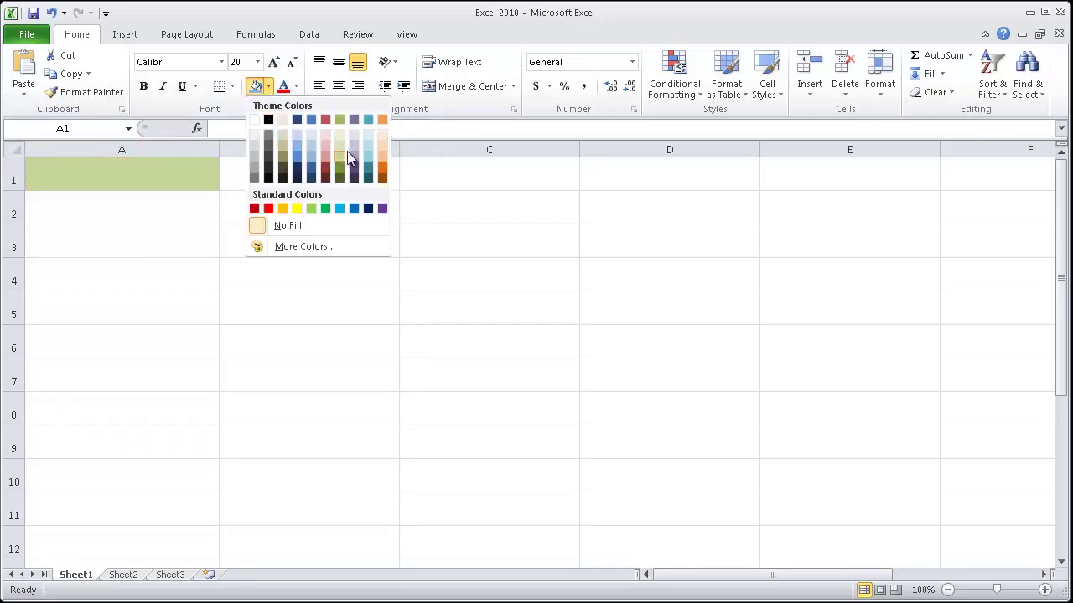
{"action": "left_click", "coordinate": [311, 208]}
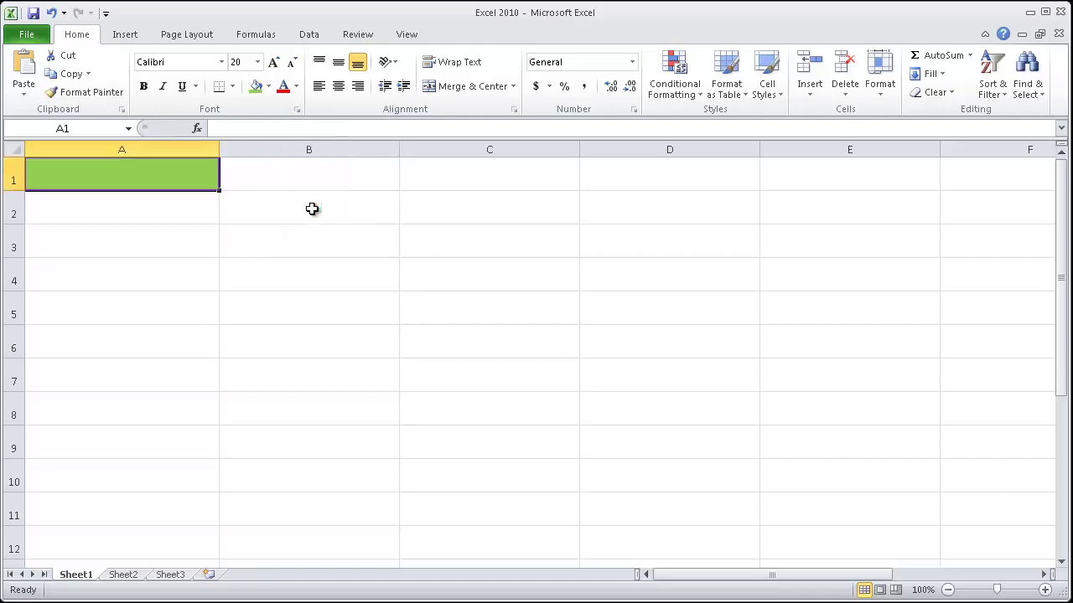
Fill cells B2:B3 with yellow
{"action": "left_click", "coordinate": [281, 212]}
{"action": "left_click_drag", "start_coordinate": [355, 250], "coordinate": [327, 209]}
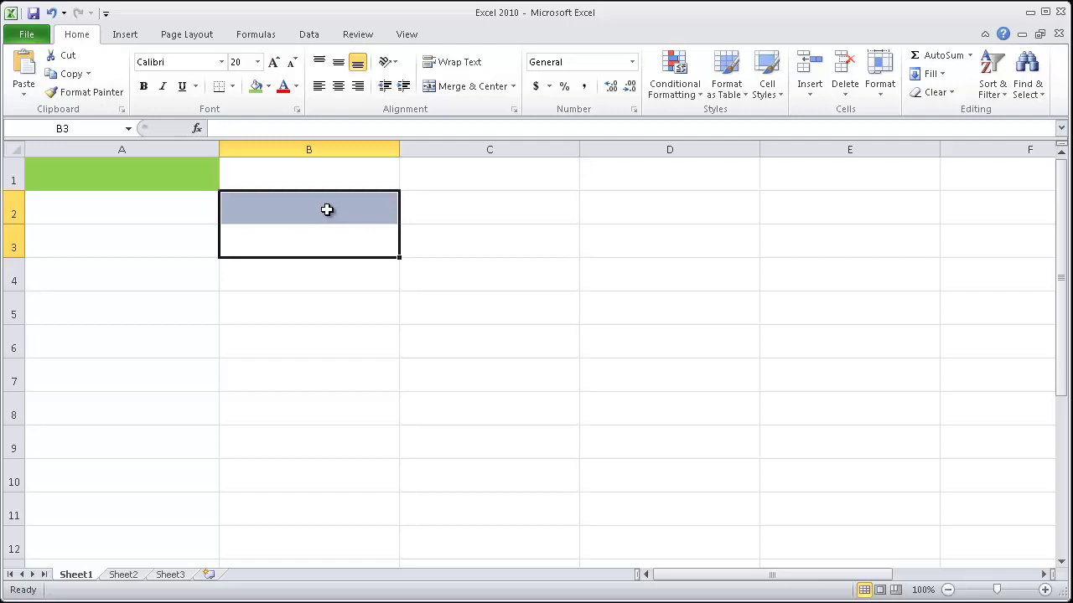
{"action": "left_click", "coordinate": [268, 91]}
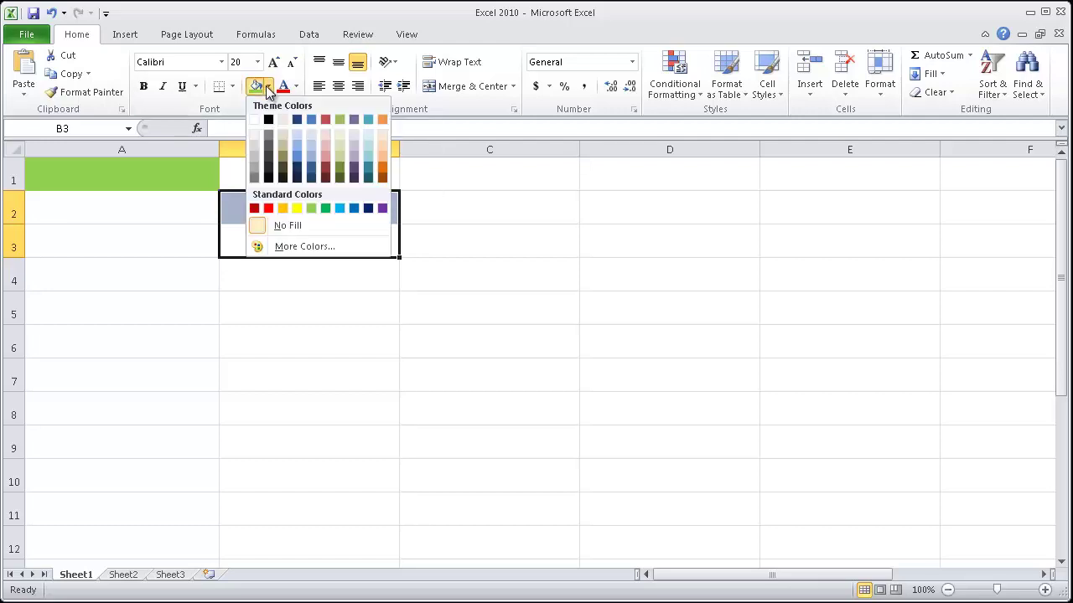
{"action": "left_click", "coordinate": [290, 209]}
{"action": "left_click", "coordinate": [451, 250]}
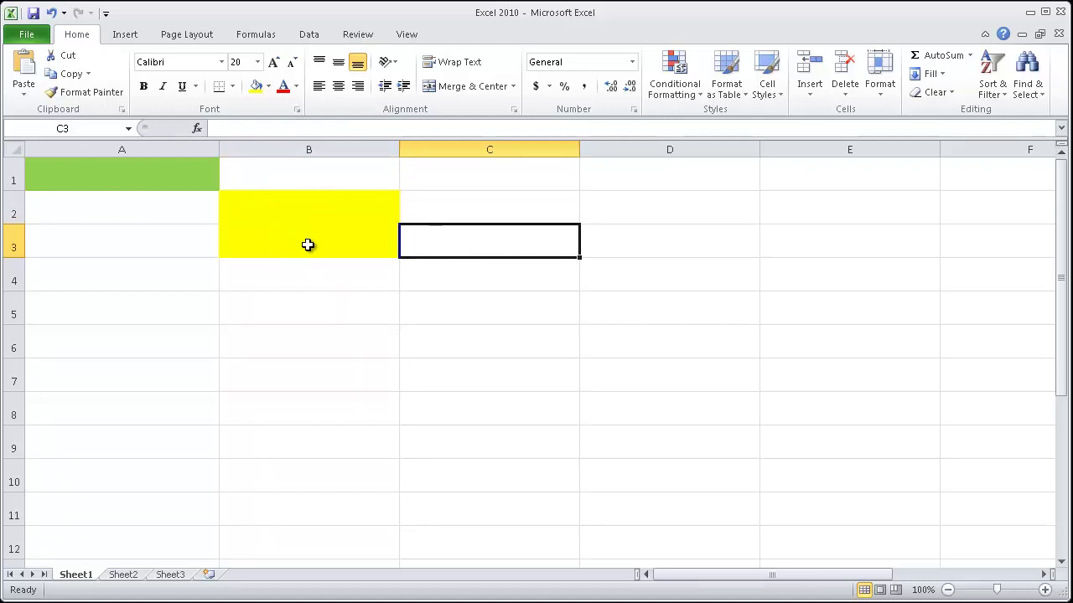
Widen column B and make row 1 much taller
{"action": "left_click", "coordinate": [362, 318]}
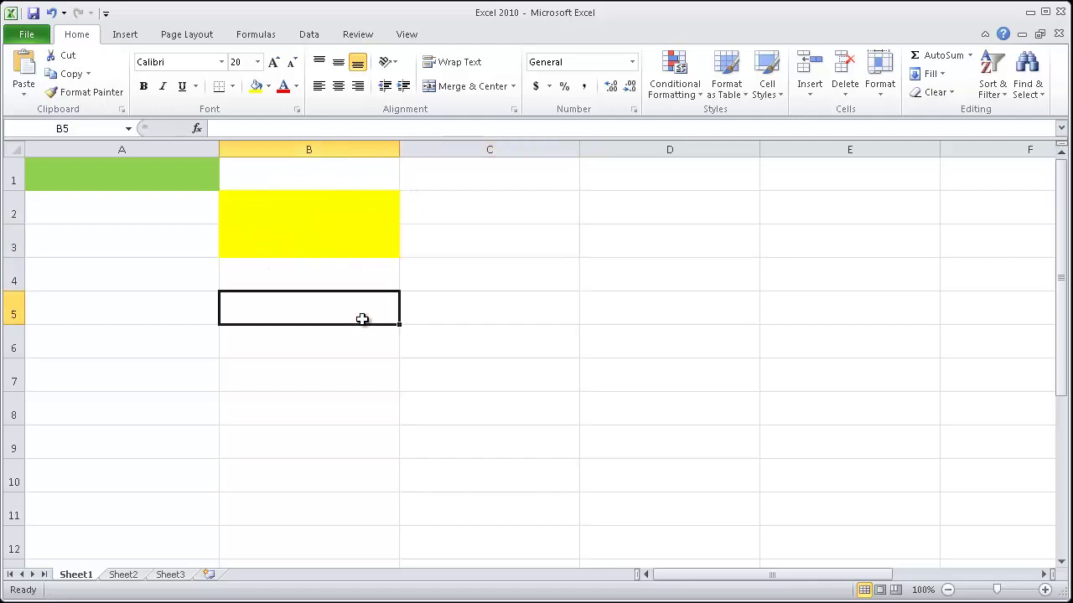
{"action": "left_click", "coordinate": [476, 310]}
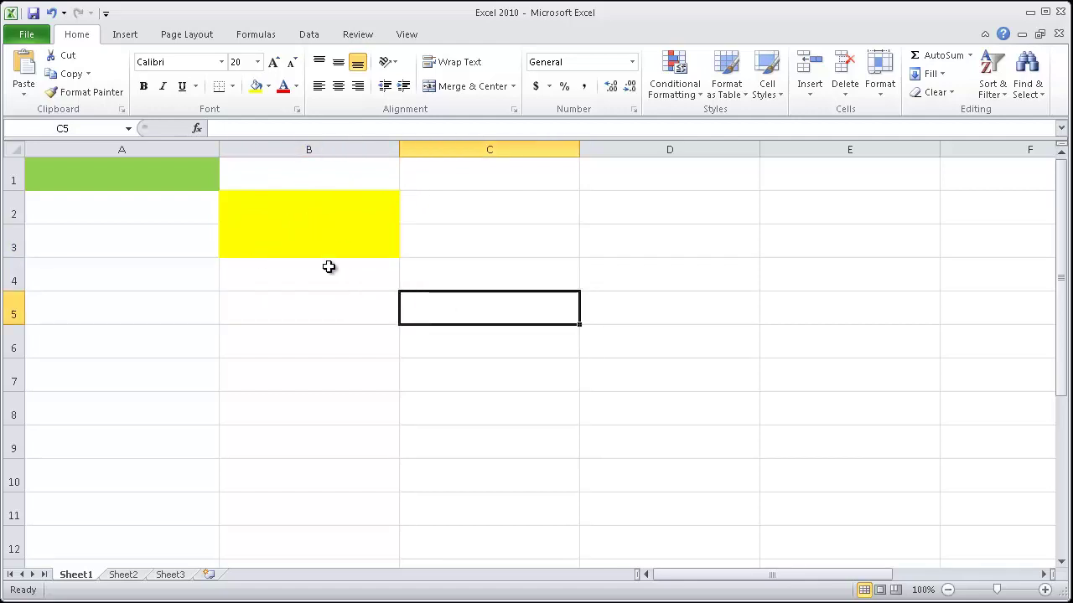
{"action": "mouse_move", "coordinate": [395, 152]}
{"action": "left_mouse_down"}
{"action": "mouse_move", "coordinate": [512, 150]}
{"action": "mouse_move", "coordinate": [416, 151]}
{"action": "left_mouse_up"}
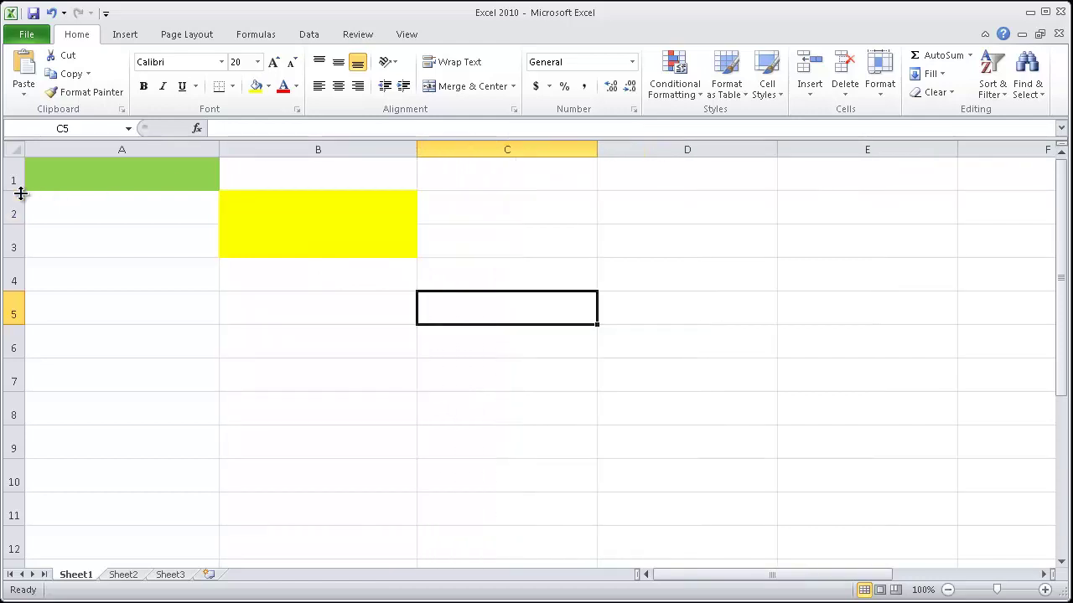
{"action": "left_click_drag", "start_coordinate": [21, 194], "coordinate": [21, 243]}
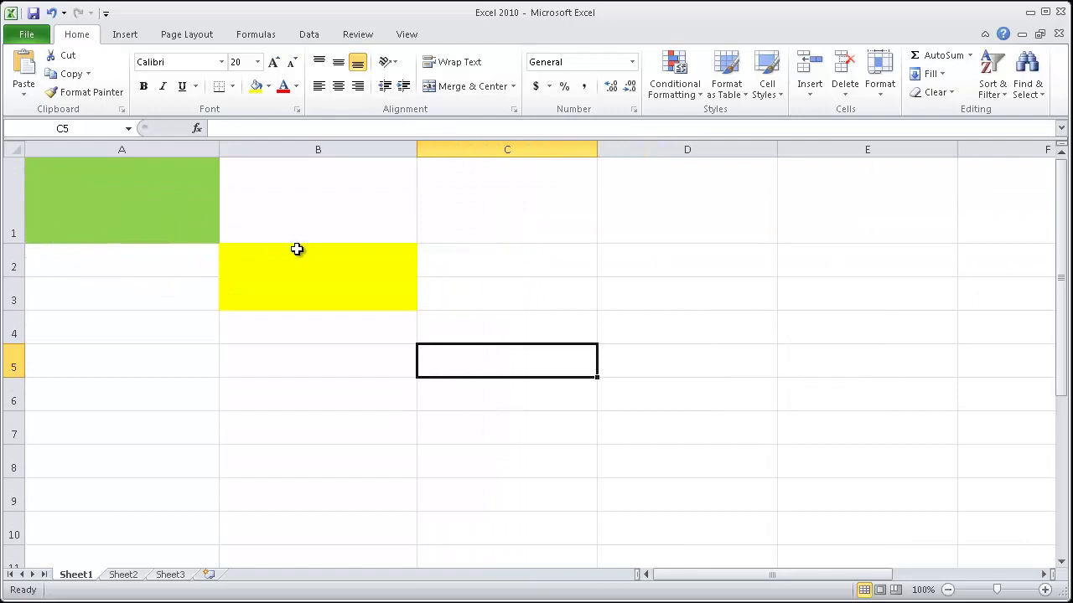
Clear the fill from A1:C4 using No Fill
{"action": "left_click", "coordinate": [311, 350]}
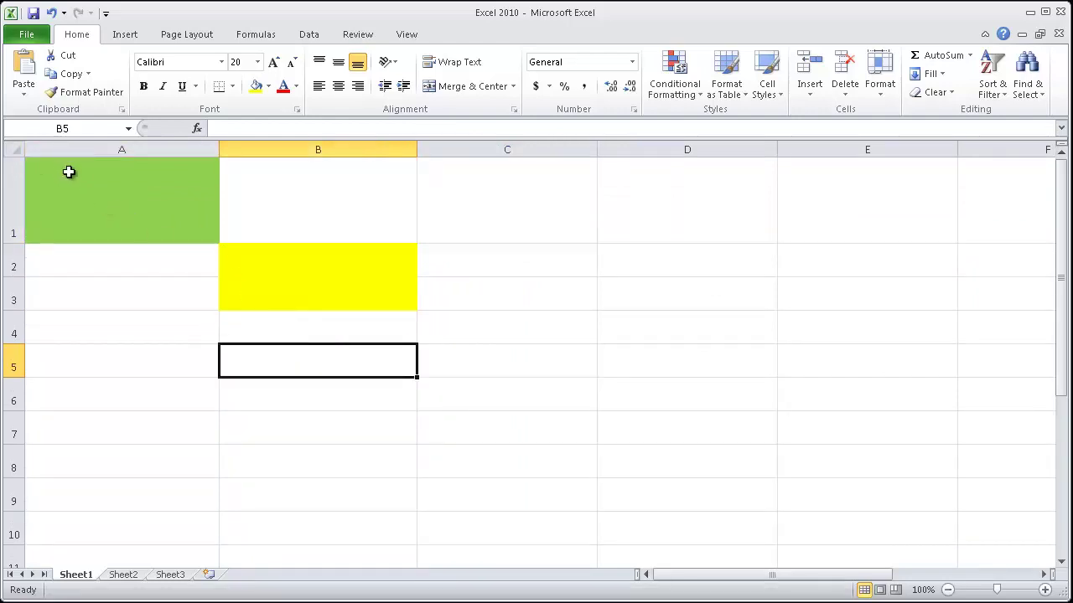
{"action": "left_click_drag", "start_coordinate": [47, 182], "coordinate": [496, 334]}
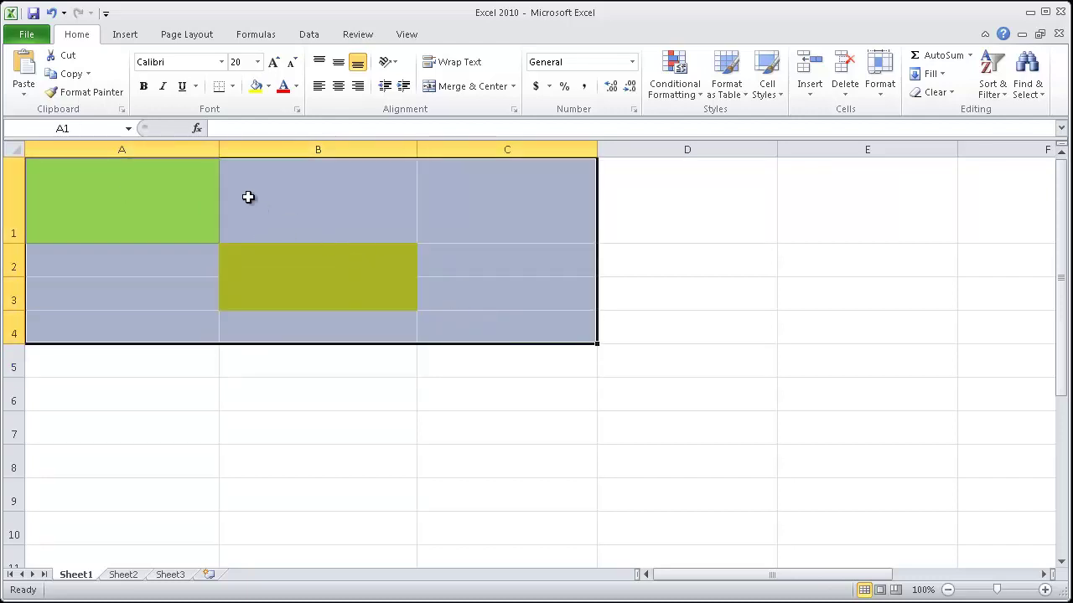
{"action": "left_click", "coordinate": [268, 86]}
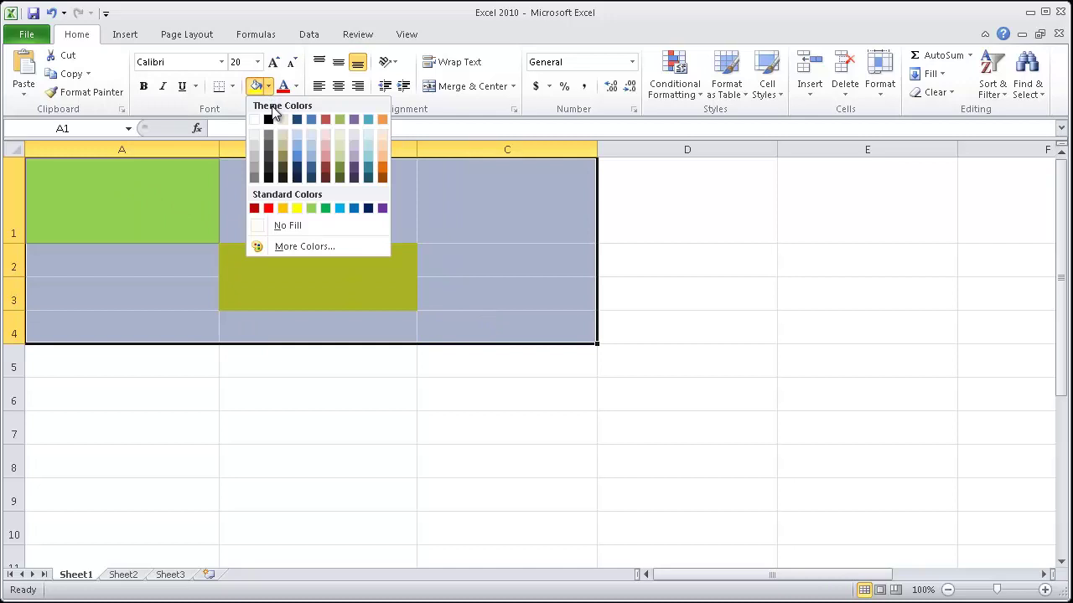
{"action": "left_click", "coordinate": [284, 226]}
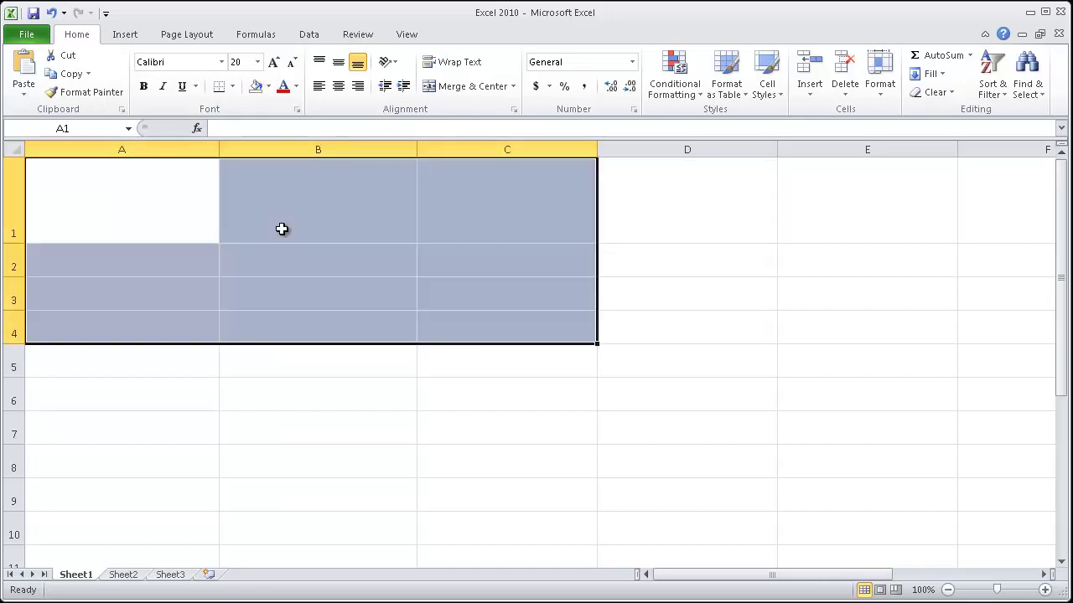
{"action": "left_click", "coordinate": [331, 221]}
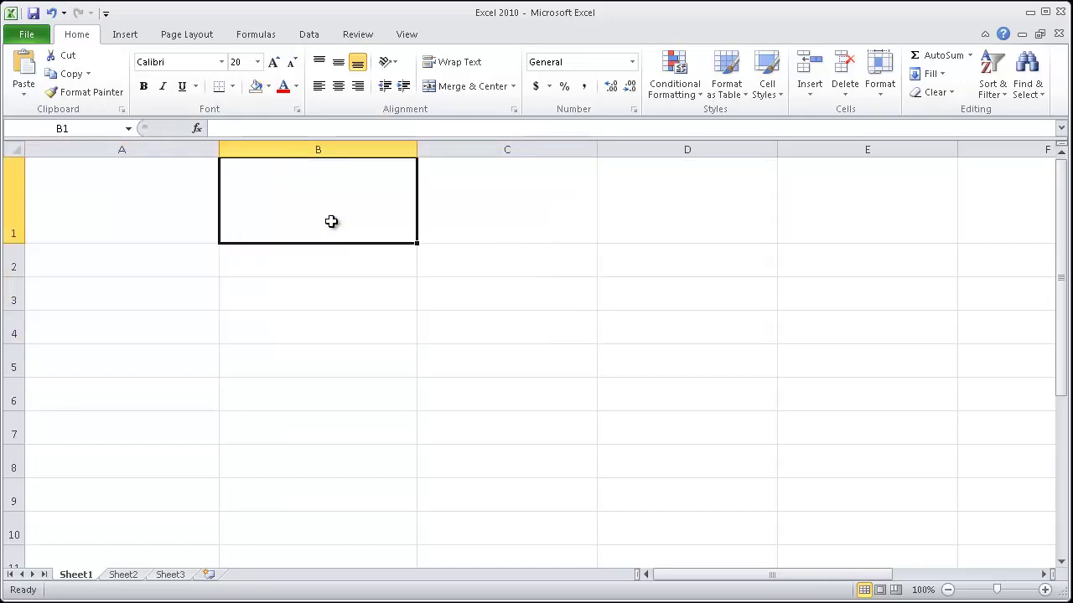
Fill row 1 with light grey and row 2 with medium grey
{"action": "left_click", "coordinate": [120, 219]}
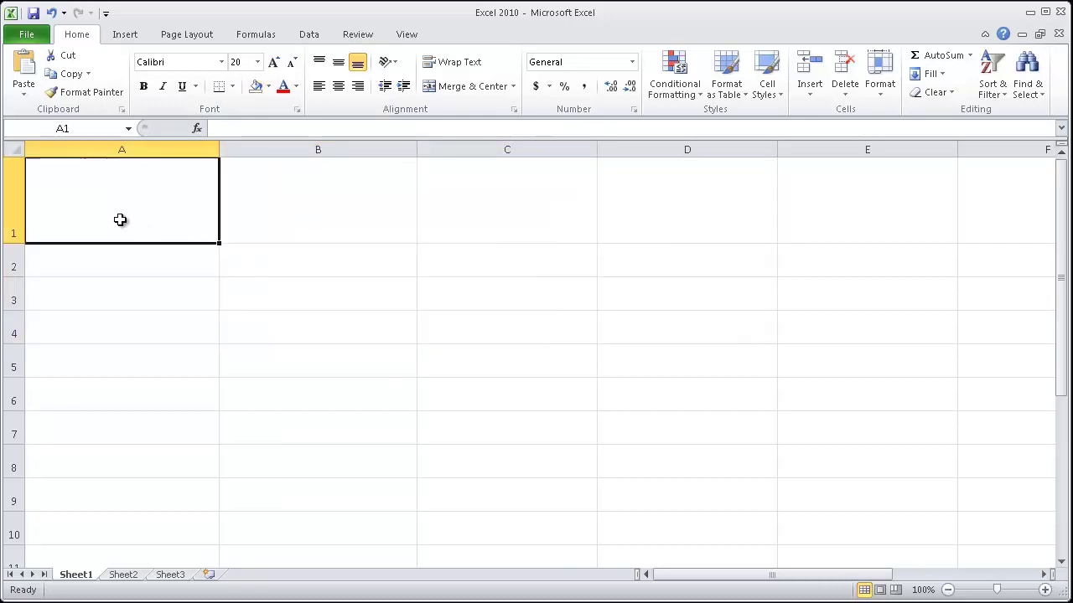
{"action": "right_click", "coordinate": [8, 201]}
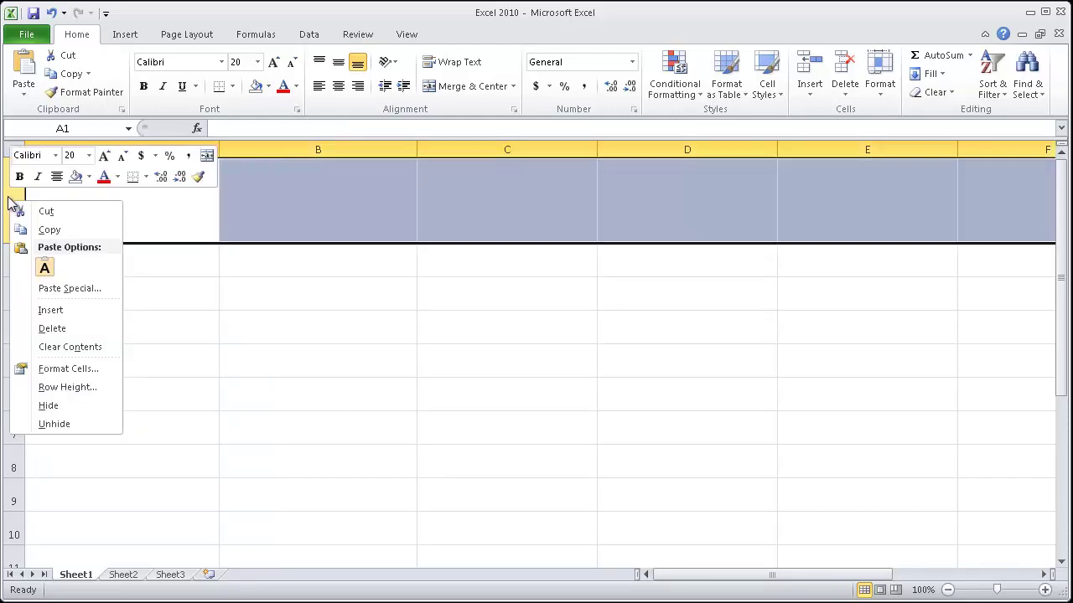
{"action": "right_click", "coordinate": [9, 197]}
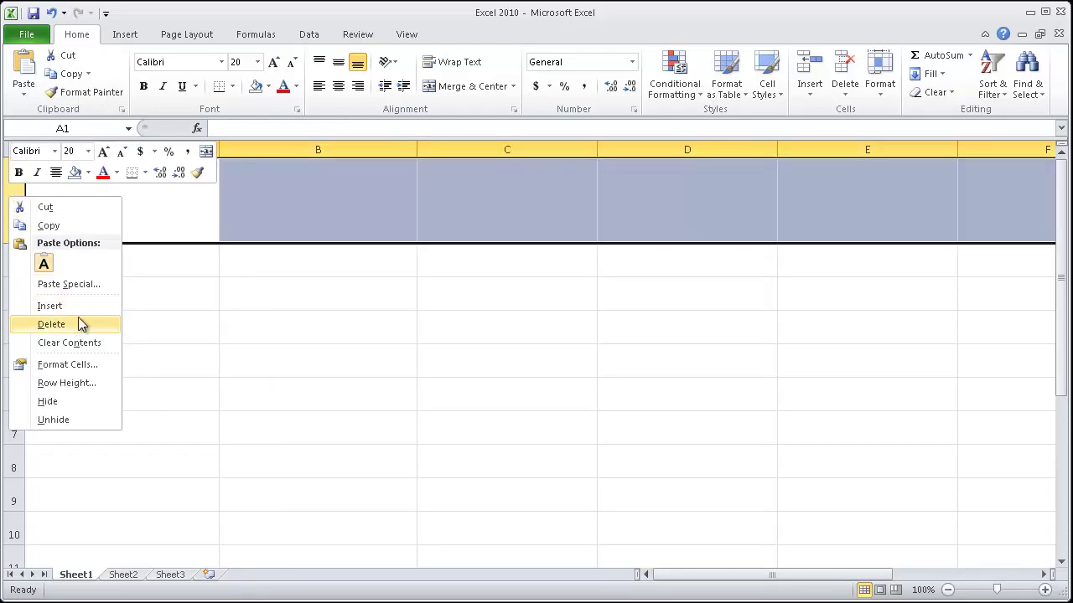
{"action": "left_click", "coordinate": [269, 87]}
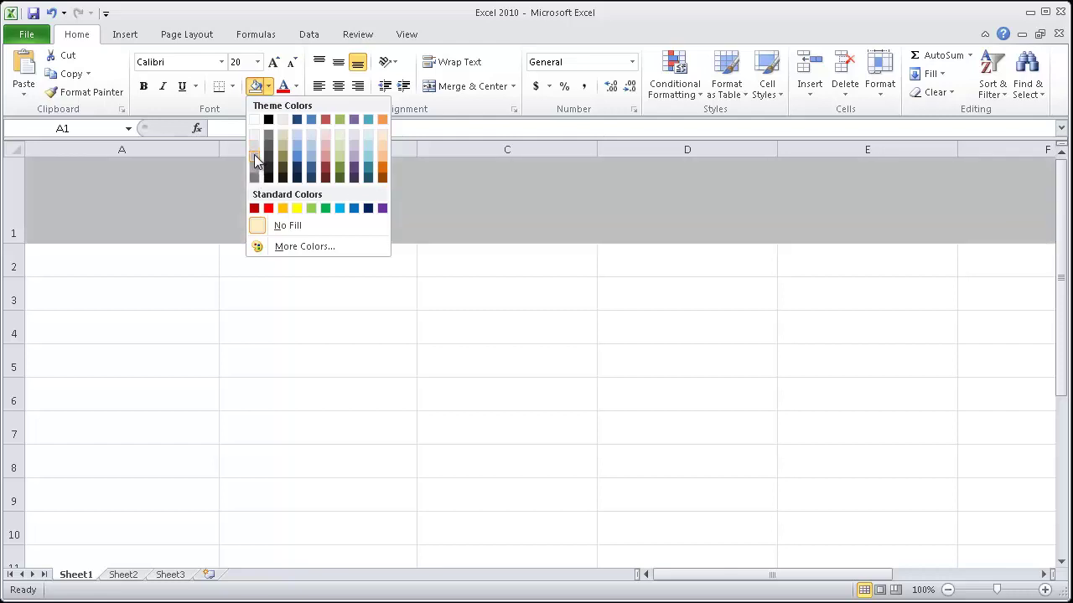
{"action": "left_click", "coordinate": [256, 162]}
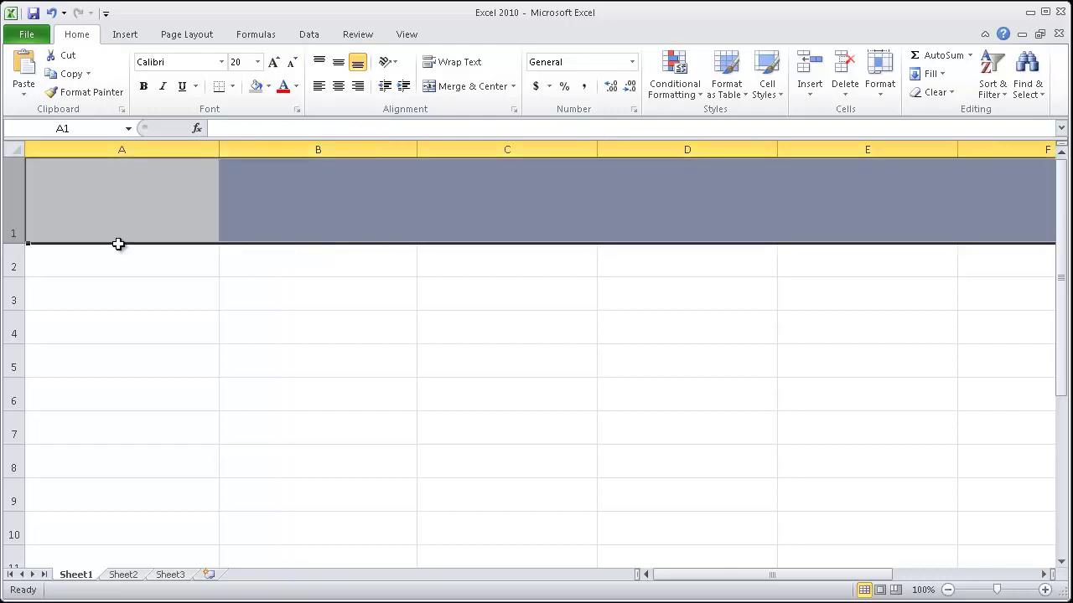
{"action": "right_click", "coordinate": [16, 268]}
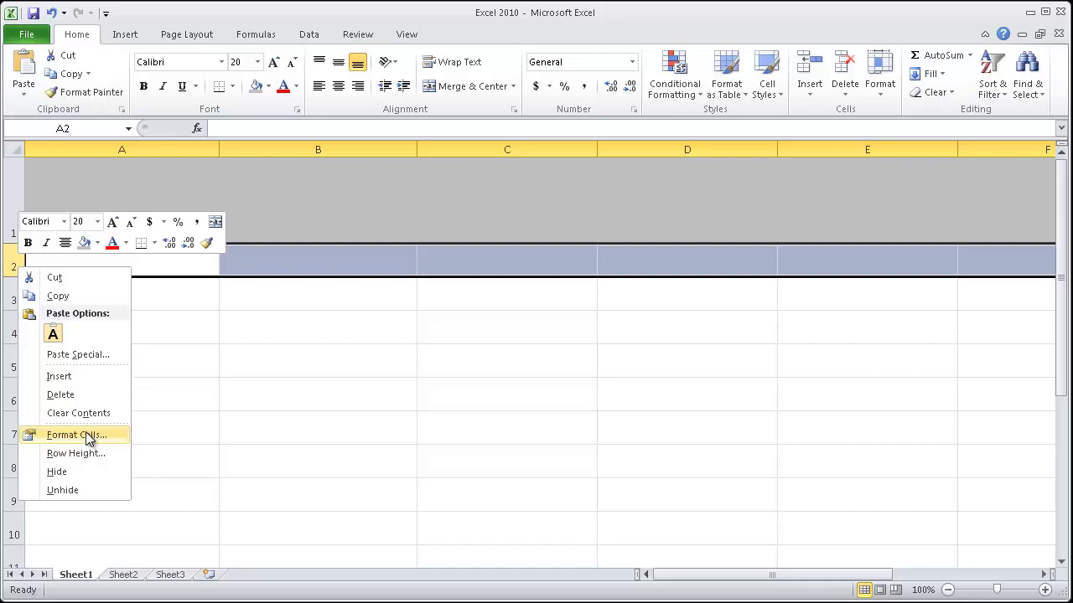
{"action": "left_click", "coordinate": [98, 243]}
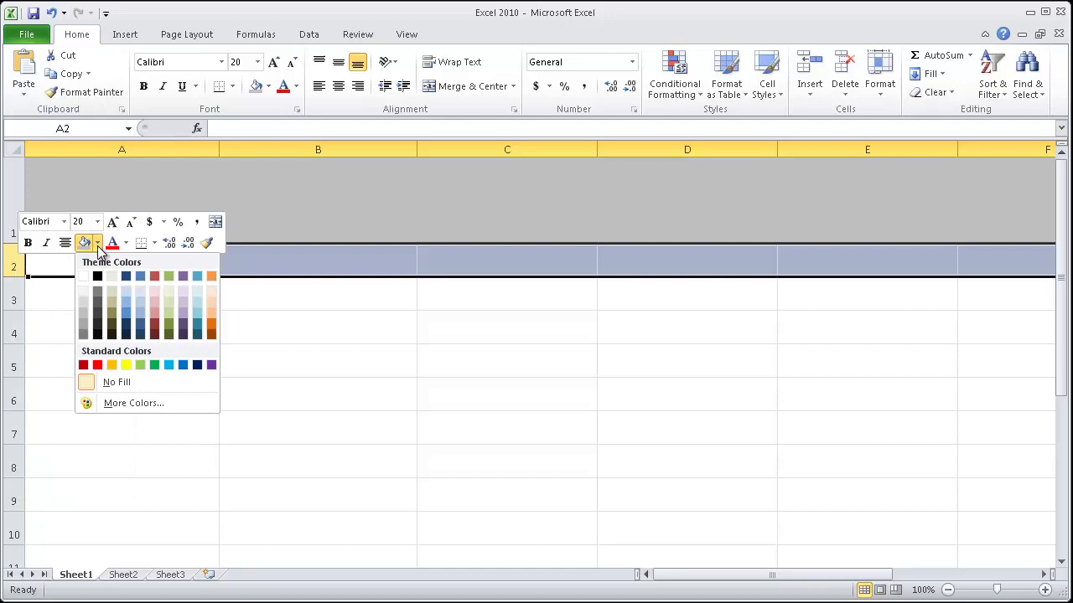
{"action": "left_click", "coordinate": [83, 336]}
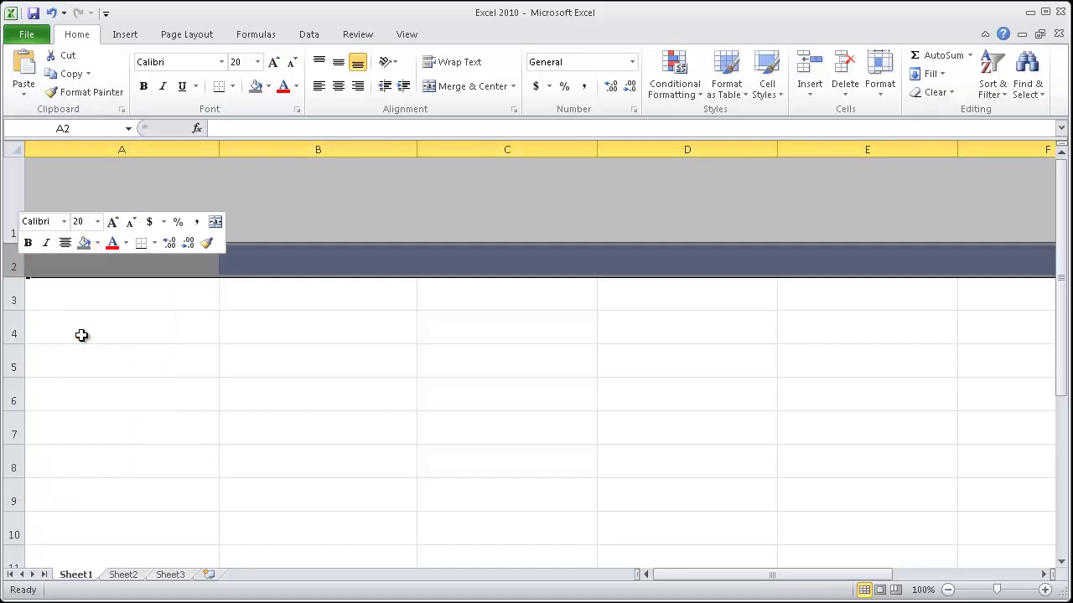
Give row 3 a dark charcoal grey background through Format Cells
{"action": "right_click", "coordinate": [12, 298]}
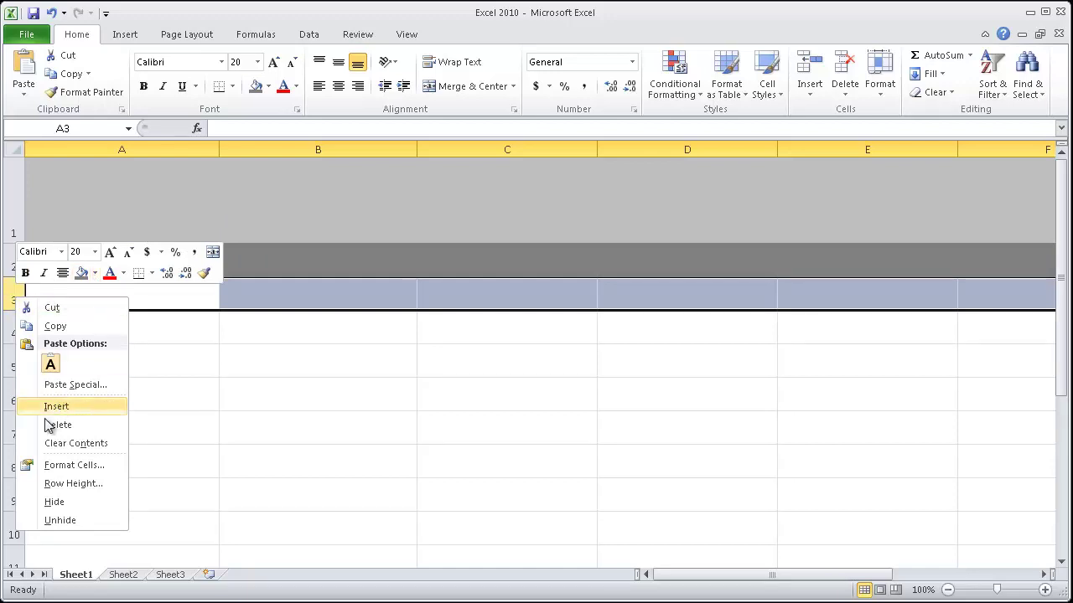
{"action": "left_click", "coordinate": [86, 466]}
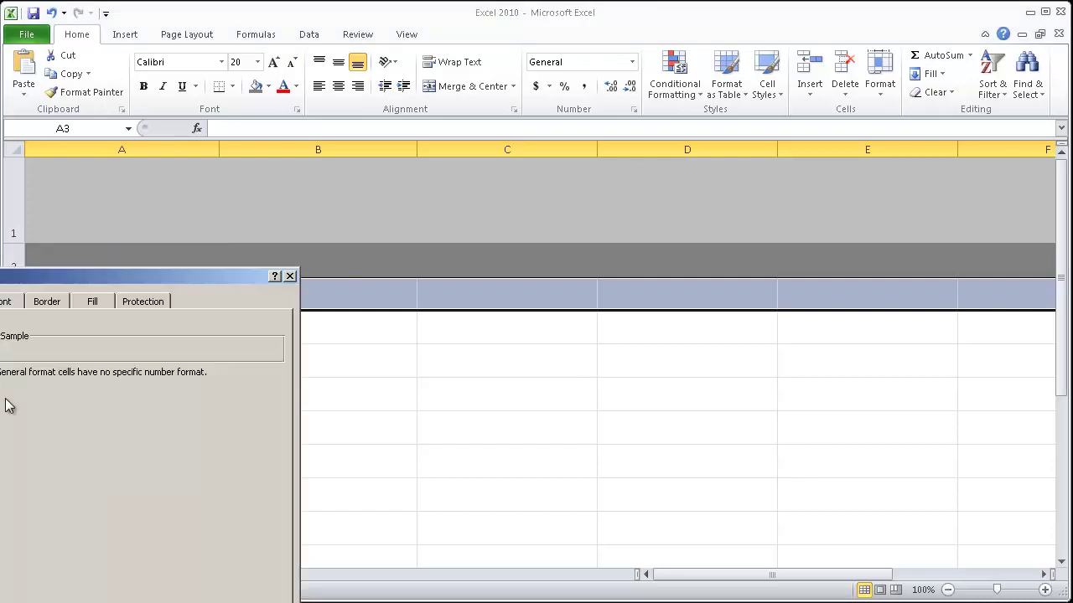
{"action": "left_click", "coordinate": [89, 302]}
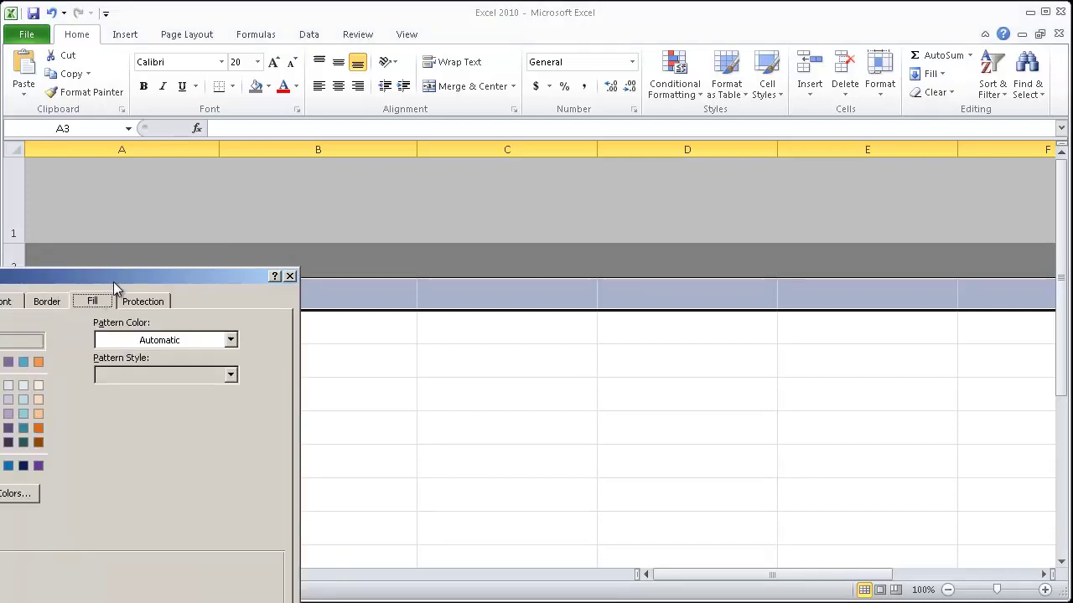
{"action": "left_click_drag", "start_coordinate": [140, 277], "coordinate": [416, 218]}
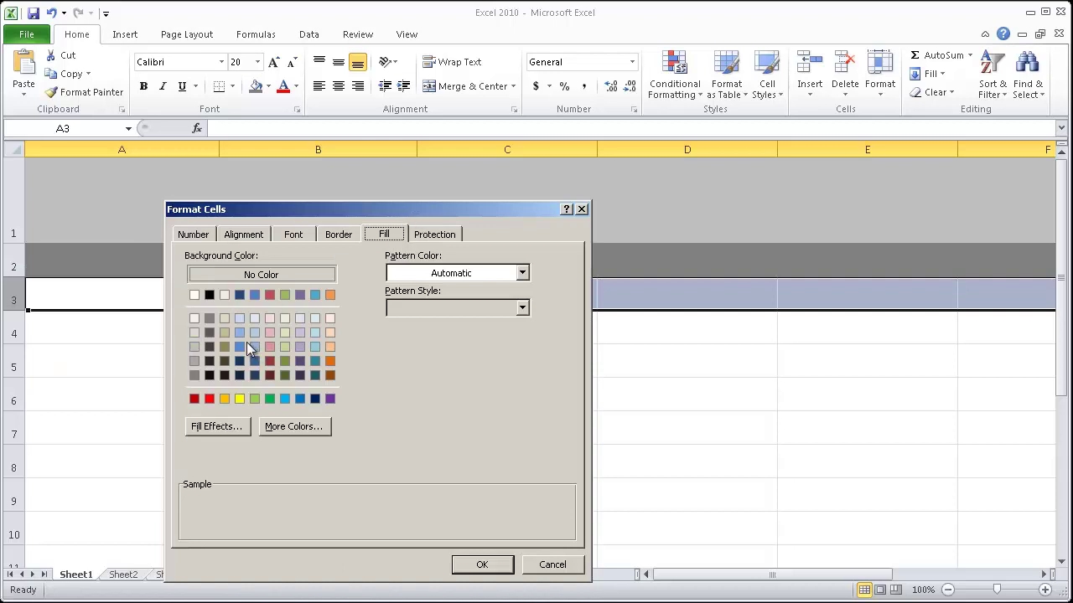
{"action": "left_click", "coordinate": [210, 345]}
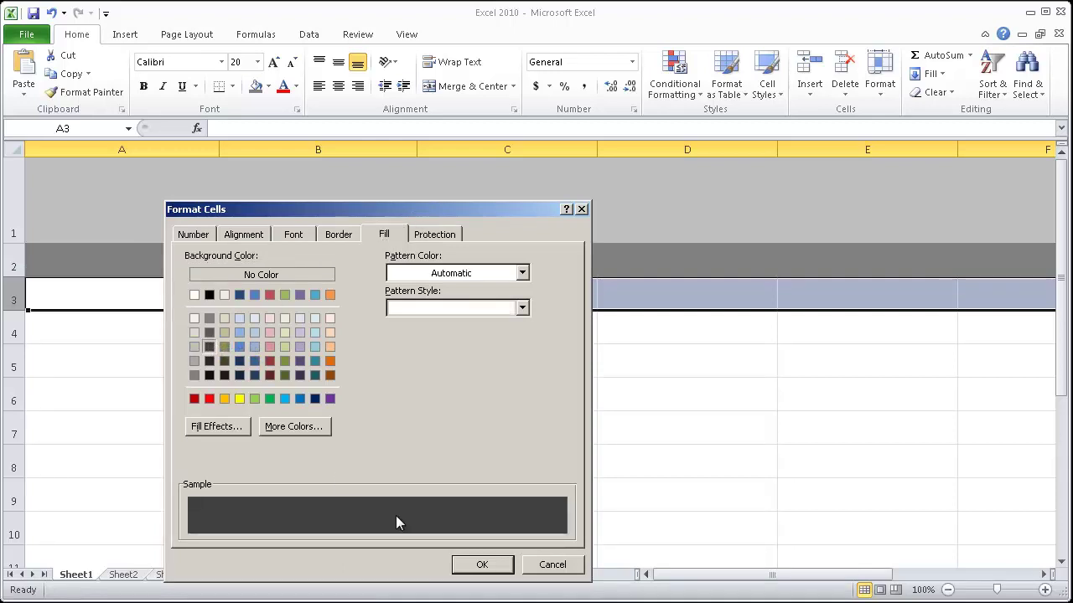
{"action": "left_click", "coordinate": [479, 564]}
{"action": "left_click", "coordinate": [246, 393]}
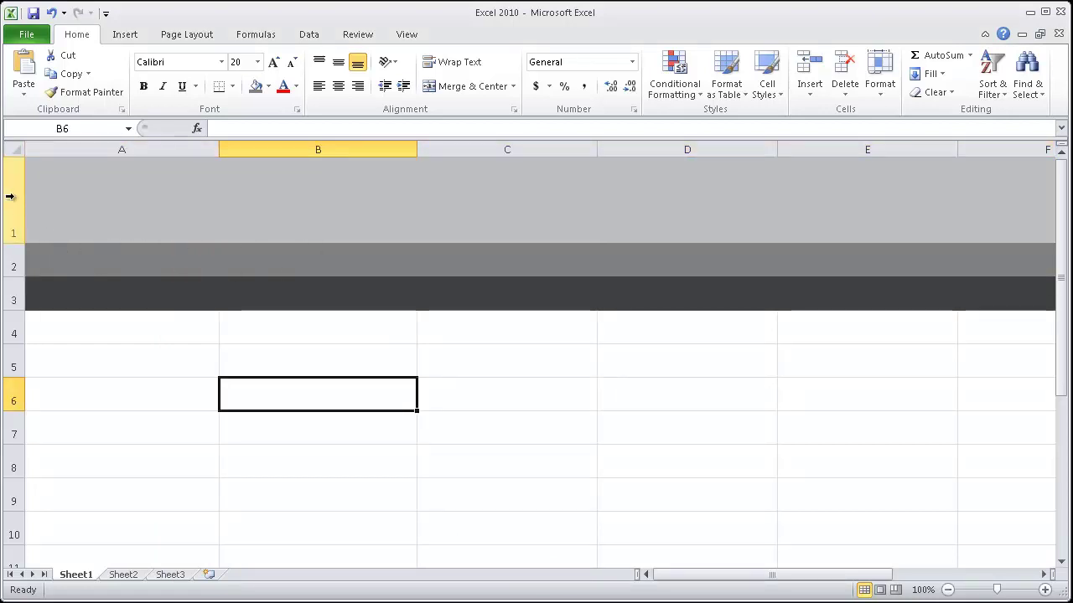
Set the height of rows 1–3 to 5
{"action": "left_click_drag", "start_coordinate": [10, 196], "coordinate": [13, 293]}
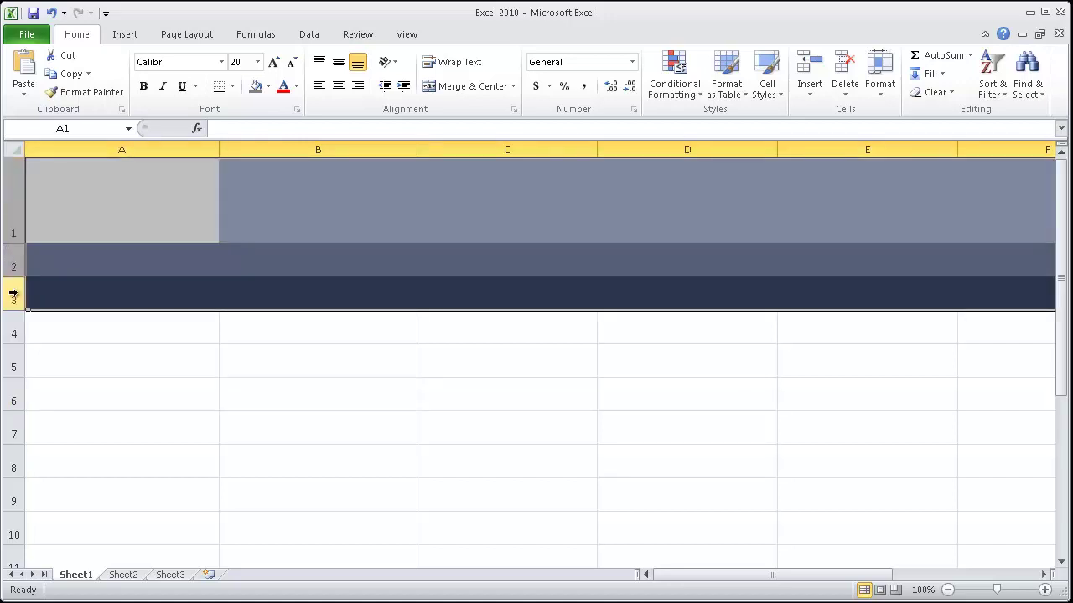
{"action": "right_click", "coordinate": [13, 295]}
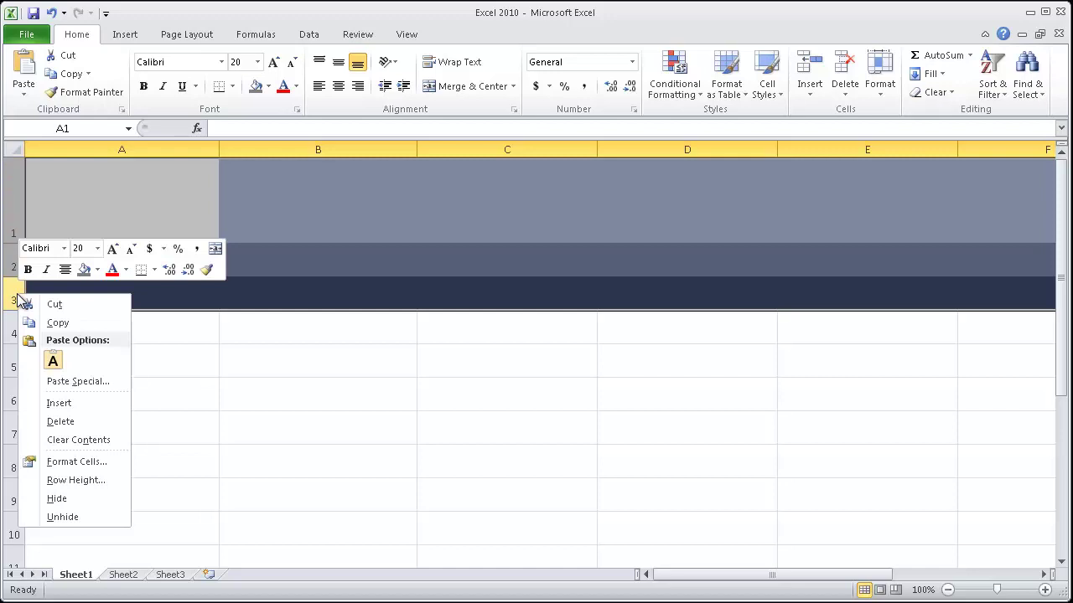
{"action": "left_click", "coordinate": [90, 481]}
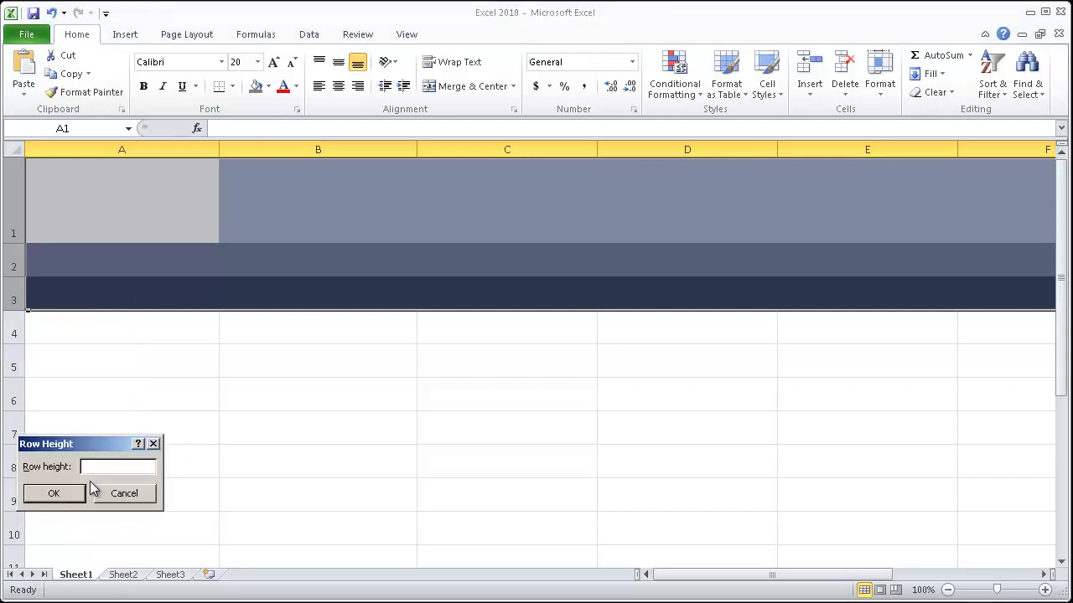
{"action": "type", "text": "5"}
{"action": "key", "text": "Return"}
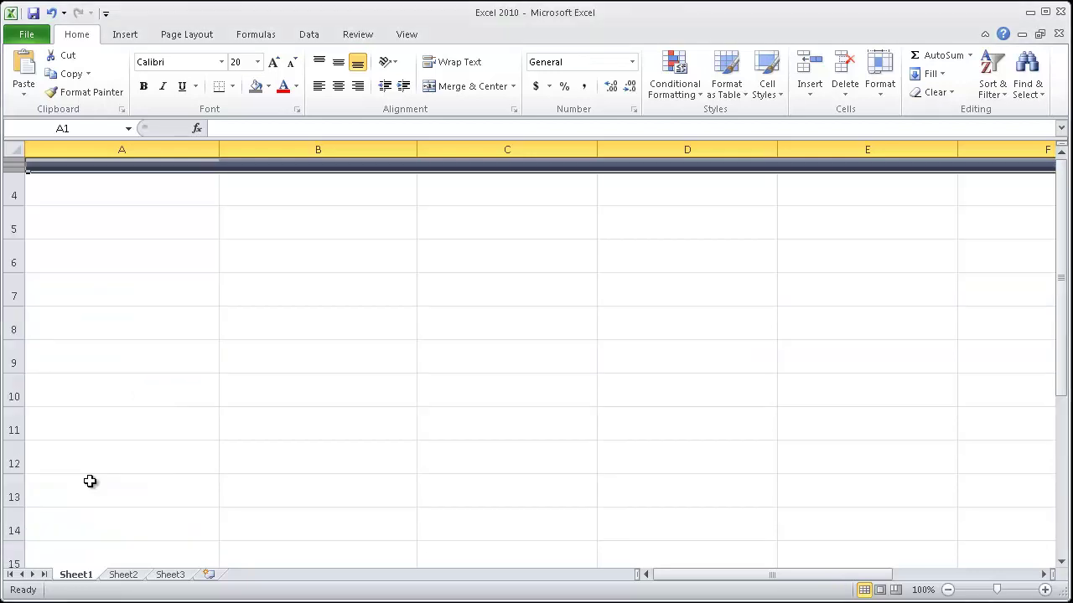
{"action": "left_click", "coordinate": [303, 195]}
{"action": "key", "text": "Down"}
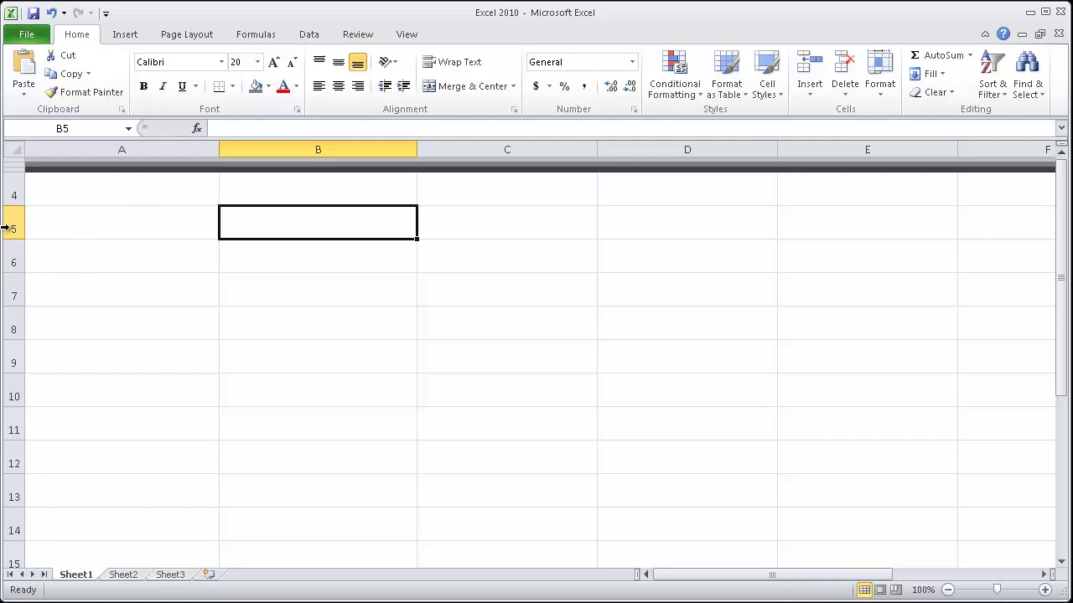
Select rows 5–7, then dismiss their context menu and deselect them
{"action": "left_click_drag", "start_coordinate": [5, 227], "coordinate": [12, 298]}
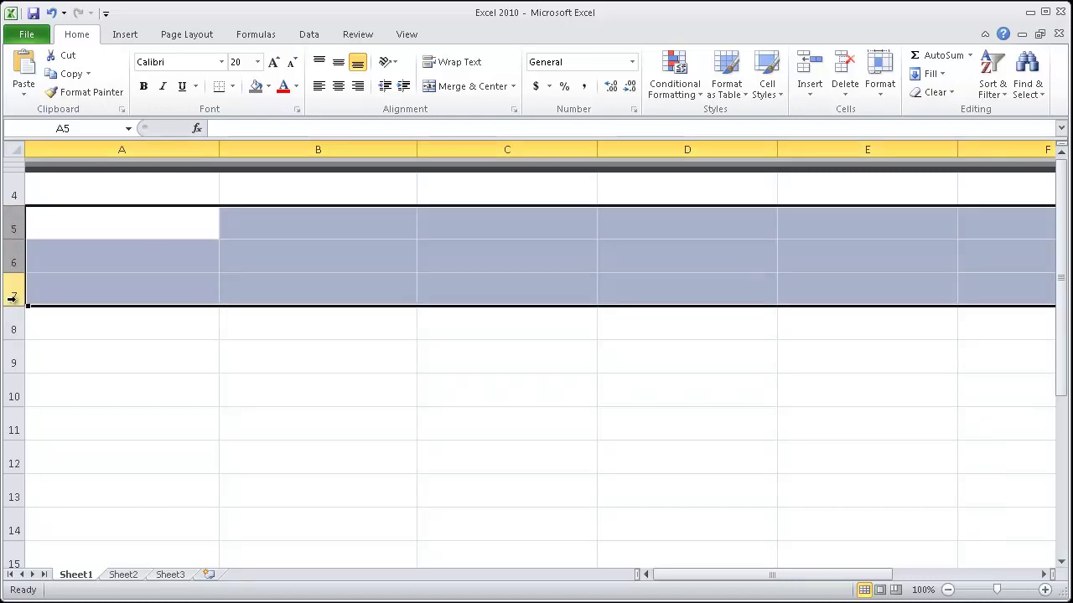
{"action": "right_click", "coordinate": [12, 298]}
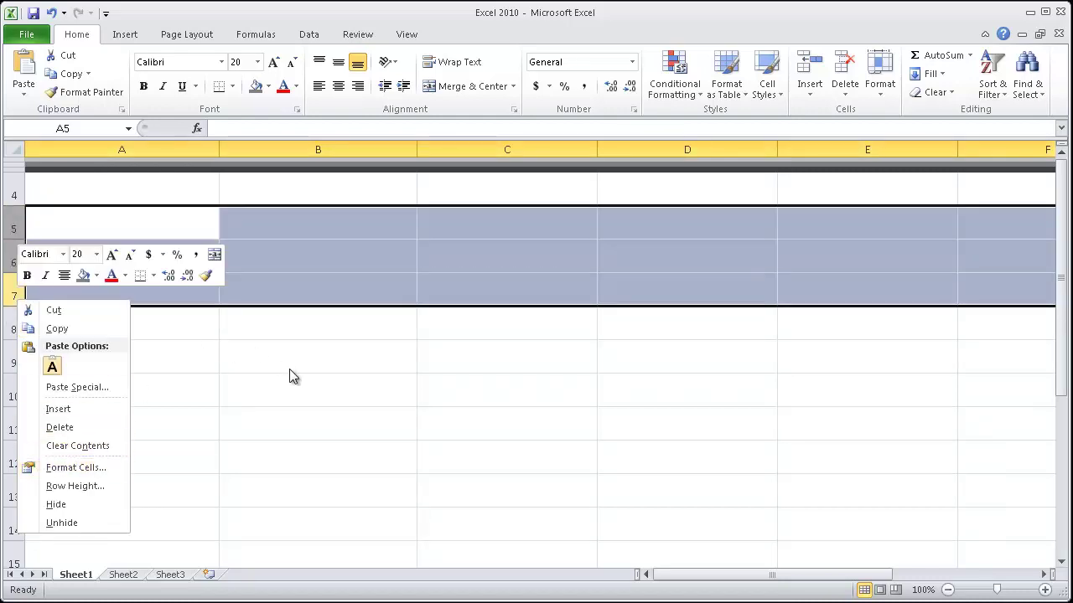
{"action": "key", "text": "Escape"}
{"action": "left_click", "coordinate": [95, 225]}
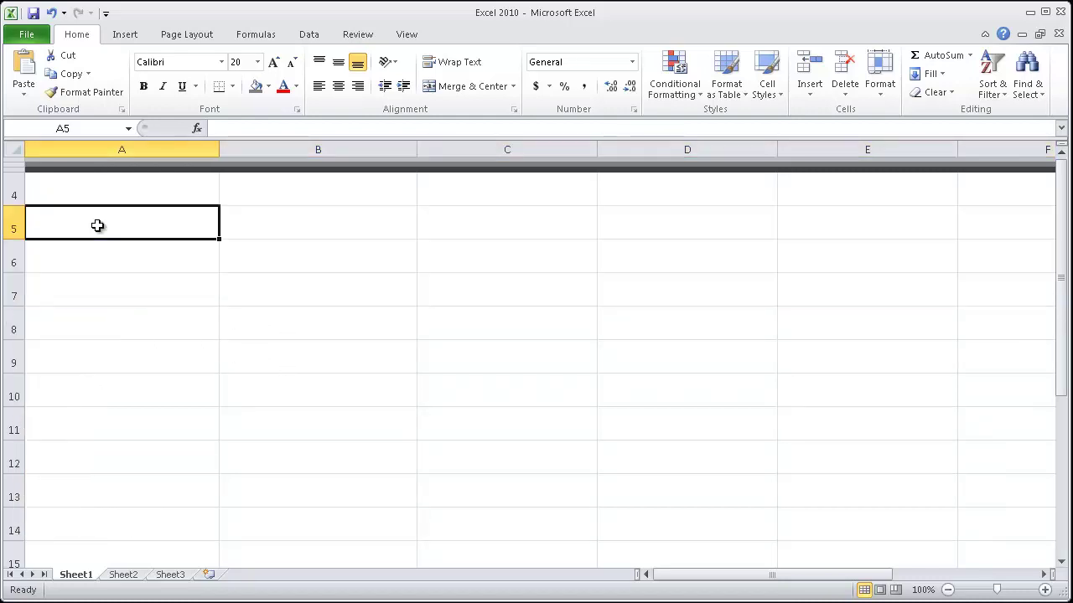
Fill rows 5, 6 and 7 with dark, medium and light grey respectively
{"action": "right_click", "coordinate": [13, 225]}
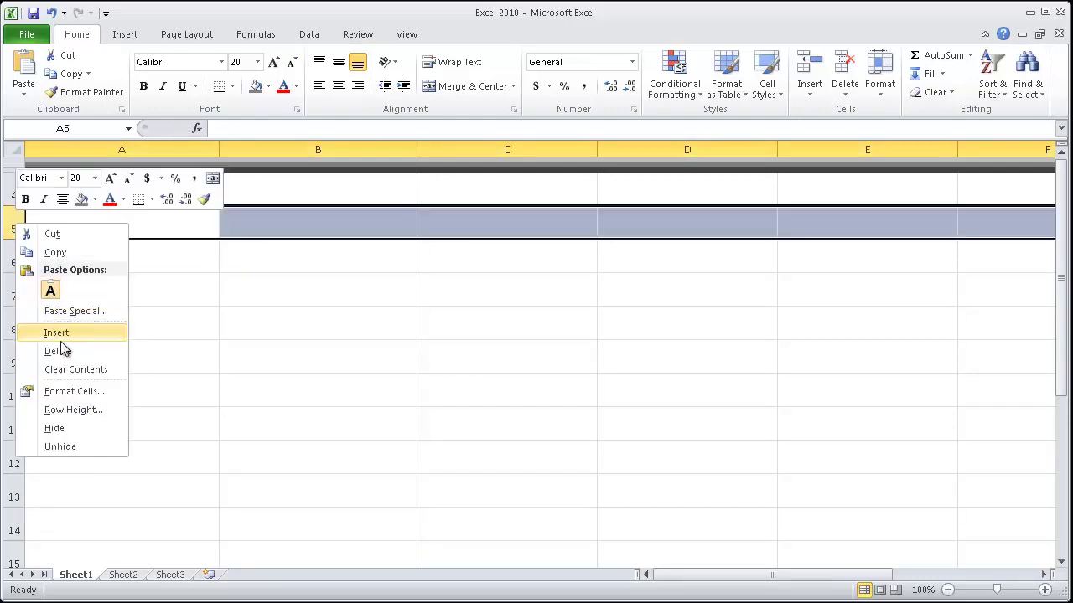
{"action": "left_click", "coordinate": [268, 87]}
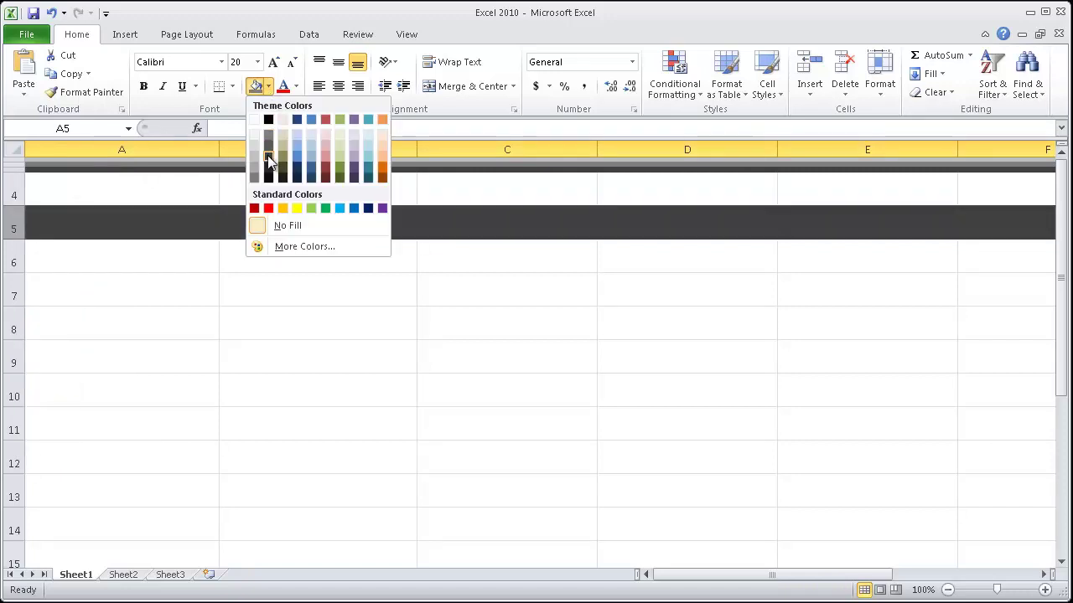
{"action": "left_click", "coordinate": [268, 159]}
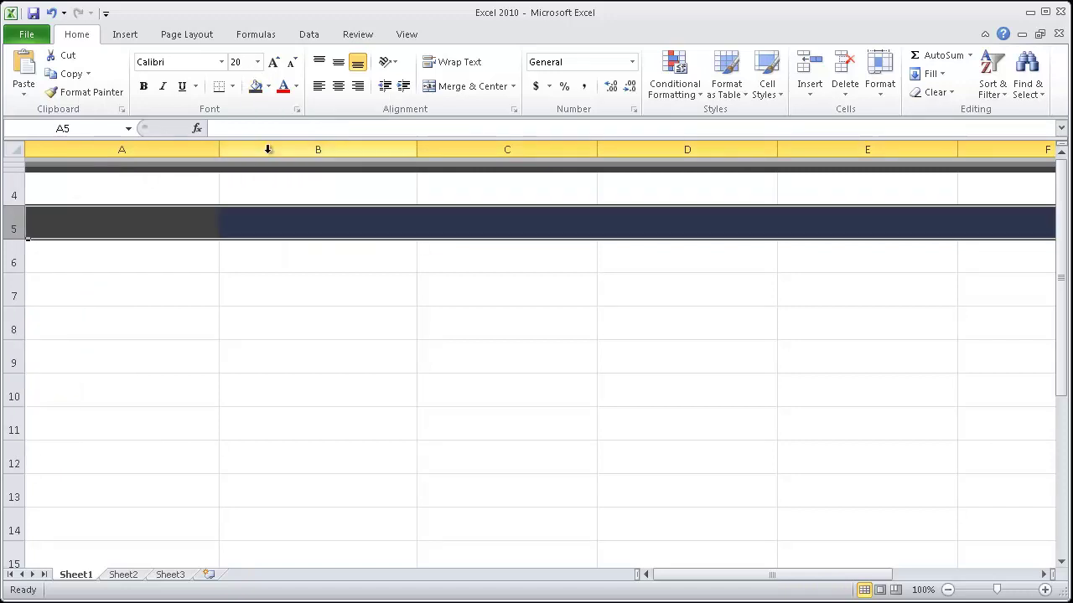
{"action": "right_click", "coordinate": [7, 263]}
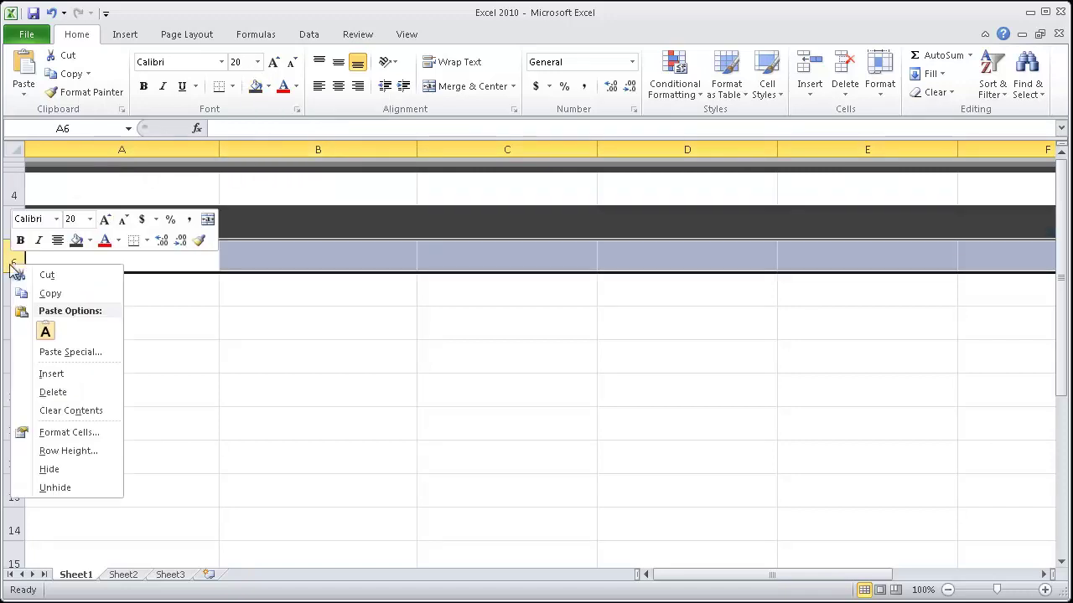
{"action": "left_click", "coordinate": [269, 89]}
{"action": "left_click", "coordinate": [252, 178]}
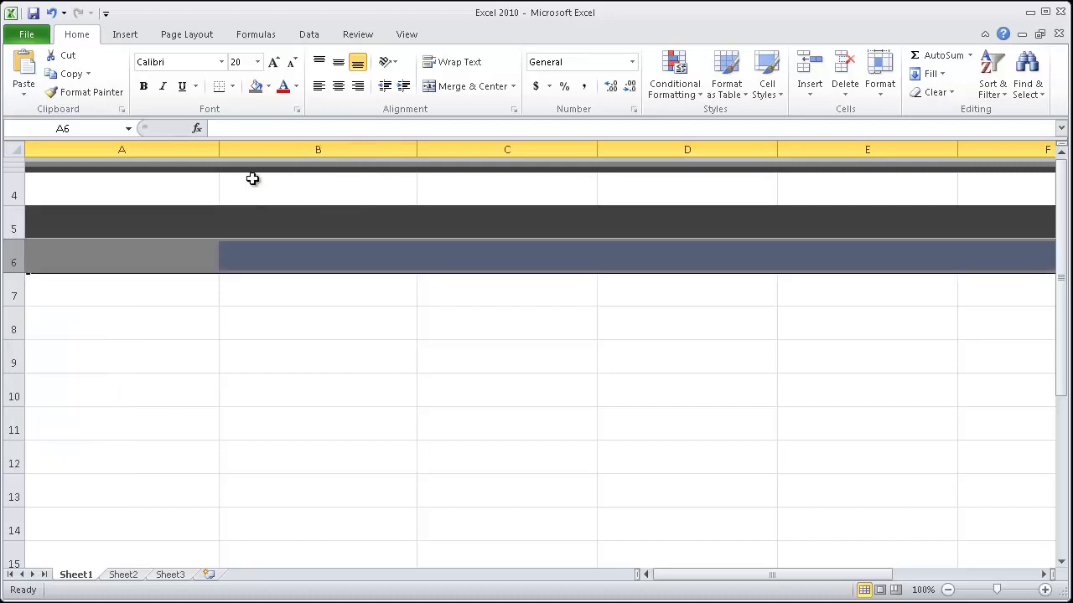
{"action": "right_click", "coordinate": [10, 288]}
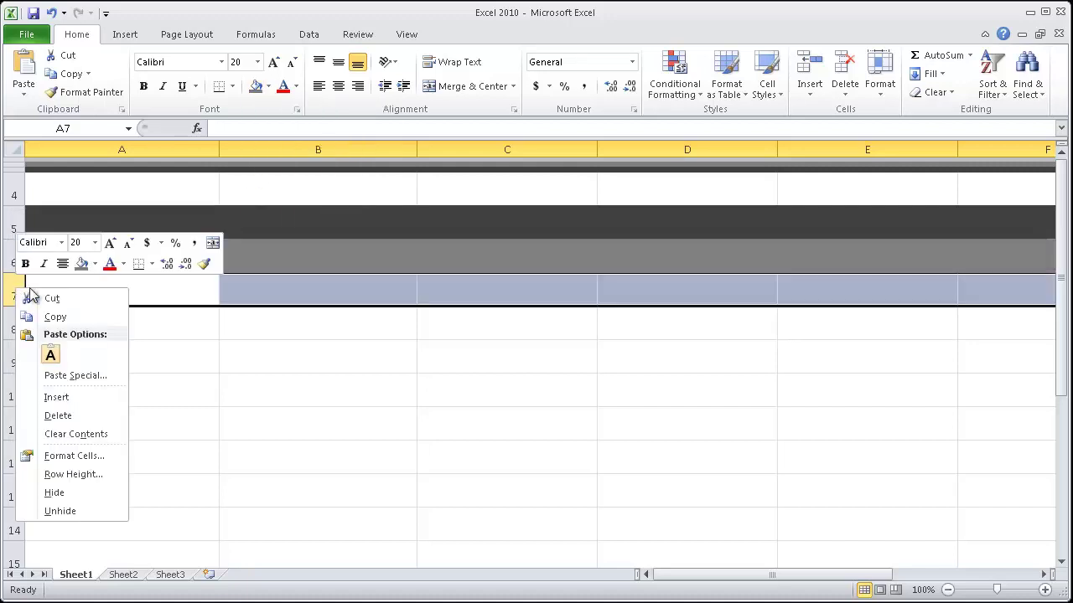
{"action": "left_click", "coordinate": [96, 264]}
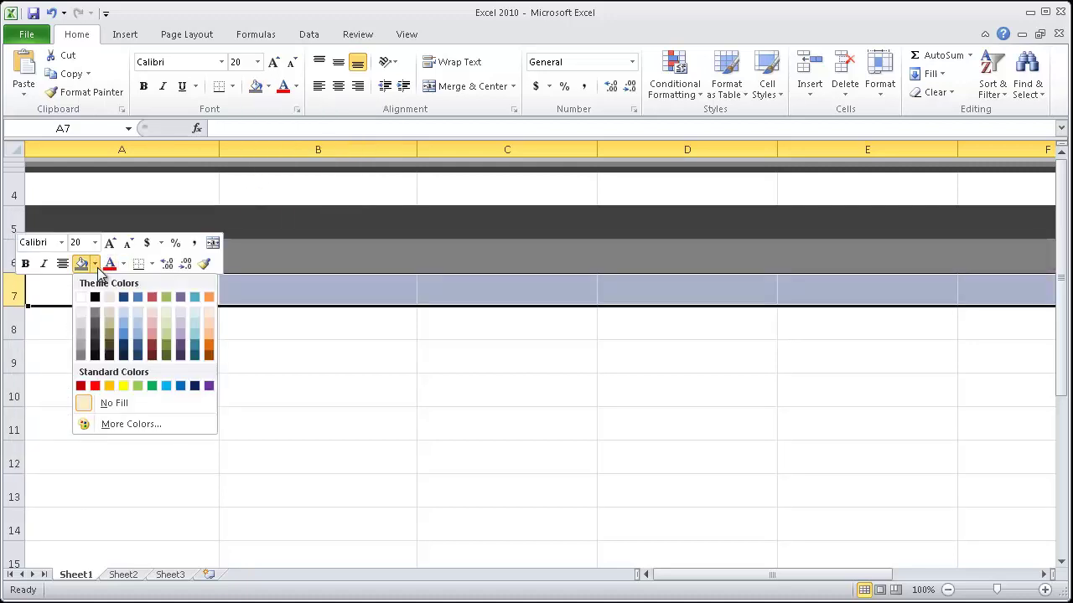
{"action": "left_click", "coordinate": [81, 344]}
{"action": "left_click", "coordinate": [184, 320]}
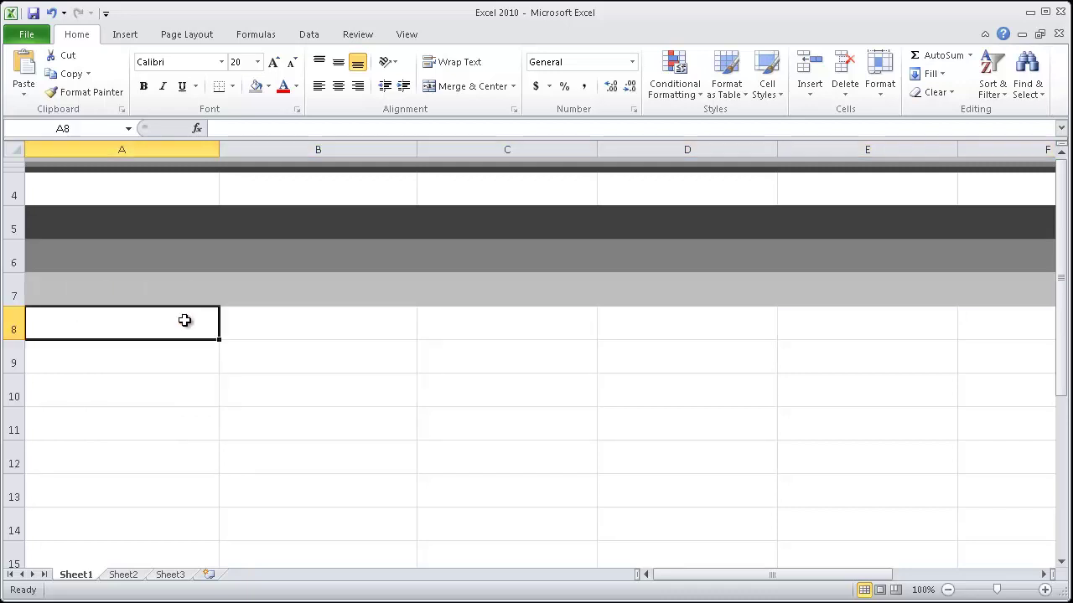
Set the height of rows 5–7 to 5 via Row Height
{"action": "left_click_drag", "start_coordinate": [13, 223], "coordinate": [13, 293]}
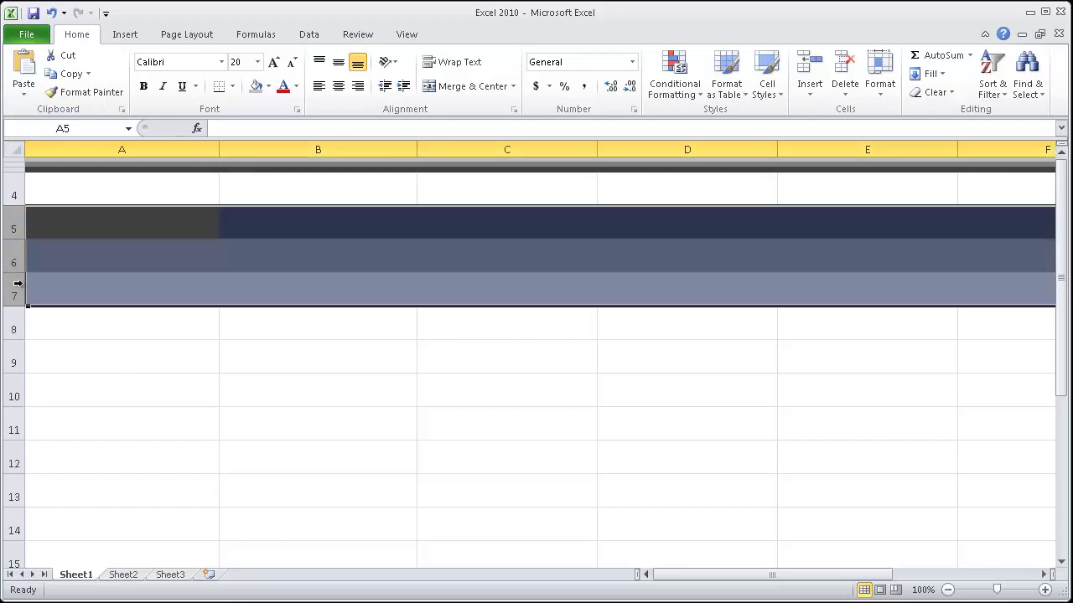
{"action": "right_click", "coordinate": [18, 284]}
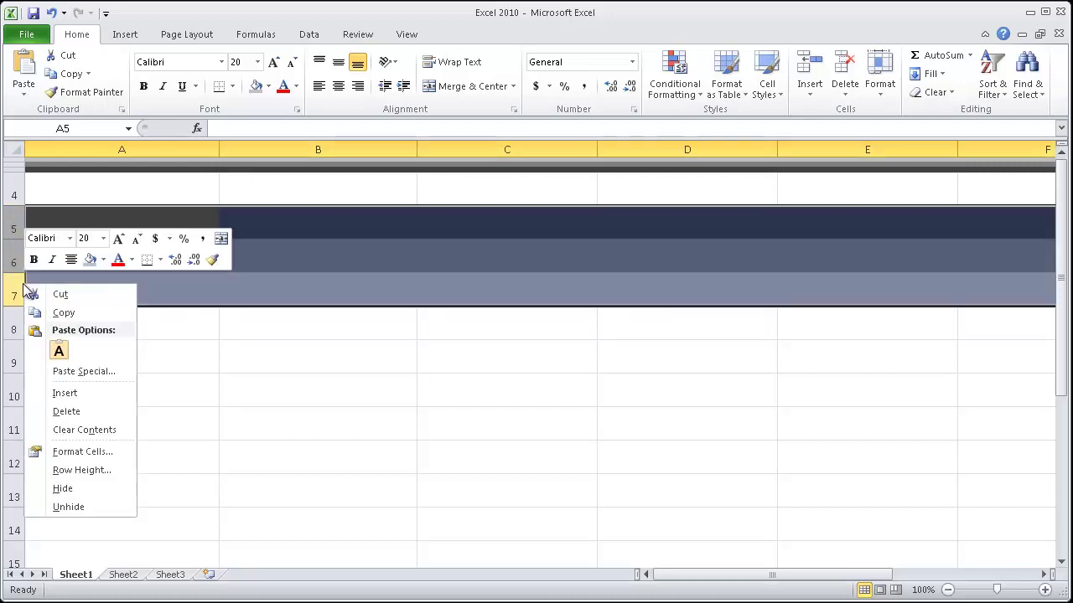
{"action": "left_click", "coordinate": [106, 470]}
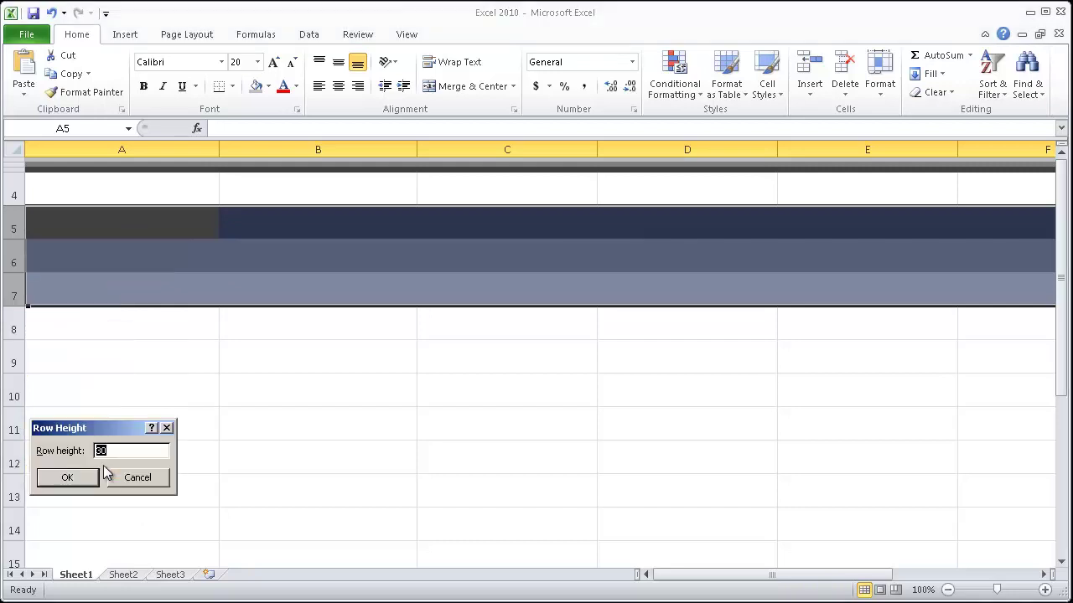
{"action": "type", "text": "5"}
{"action": "left_click", "coordinate": [97, 474]}
{"action": "left_click", "coordinate": [201, 360]}
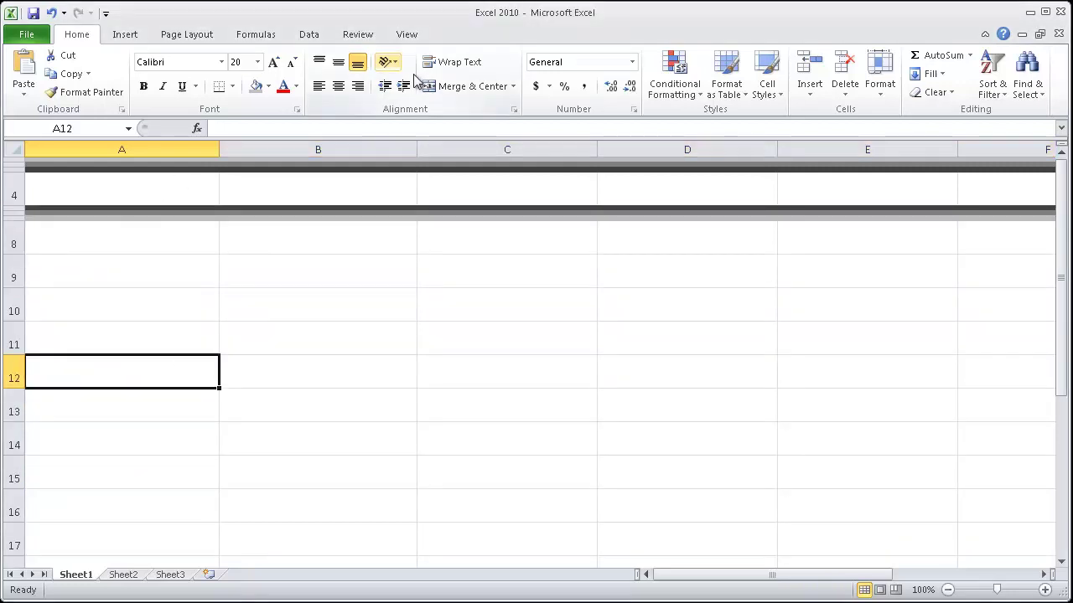
Type "I have lots of time to waste because I'm so good at Excel." into A4
{"action": "left_click", "coordinate": [197, 200]}
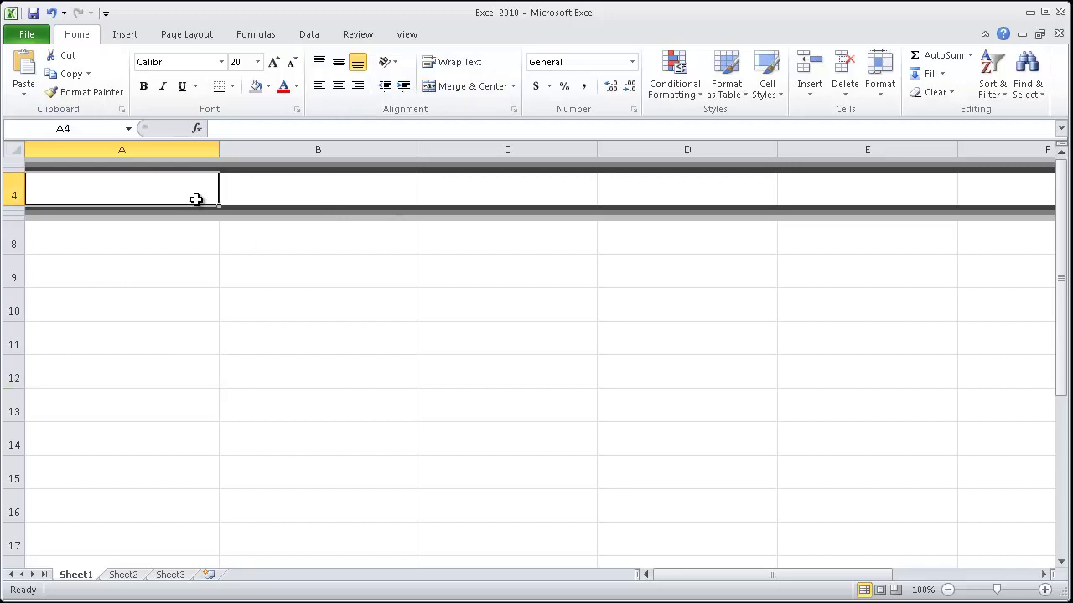
{"action": "left_click", "coordinate": [183, 260]}
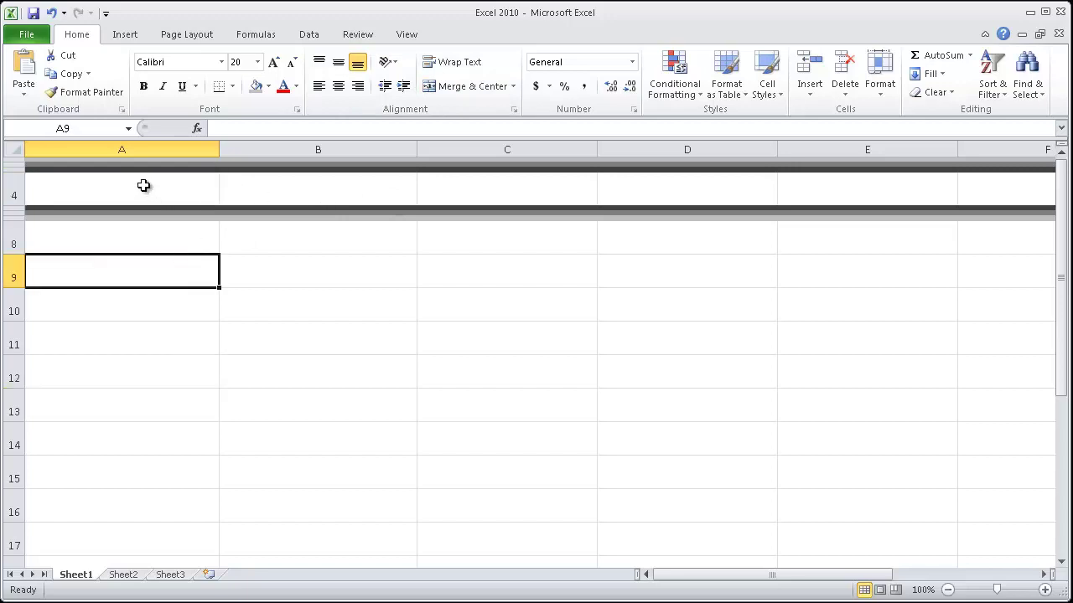
{"action": "left_click", "coordinate": [143, 185]}
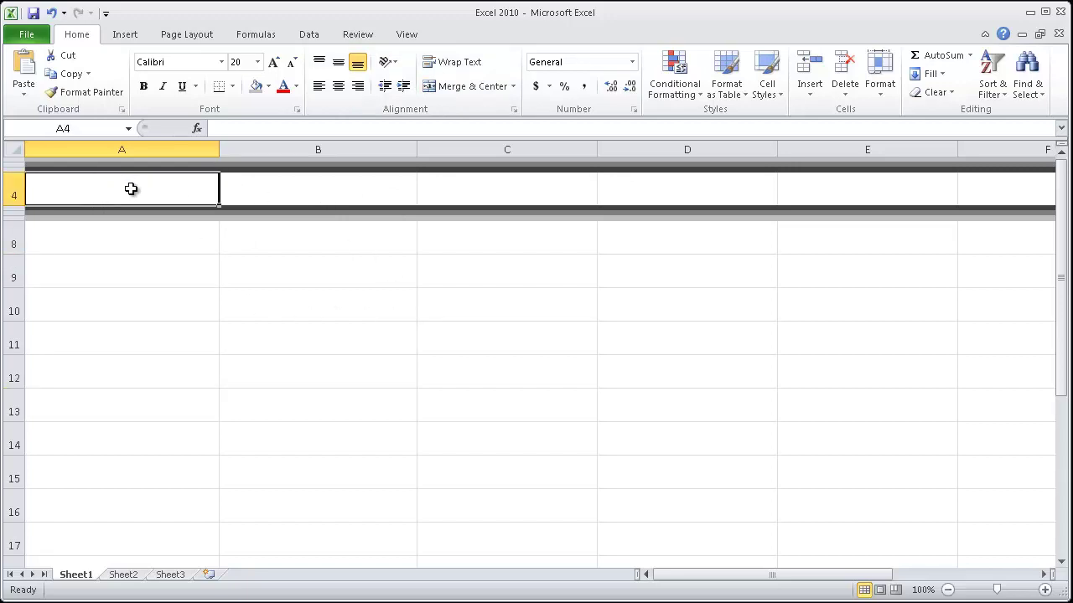
{"action": "type", "text": "I"}
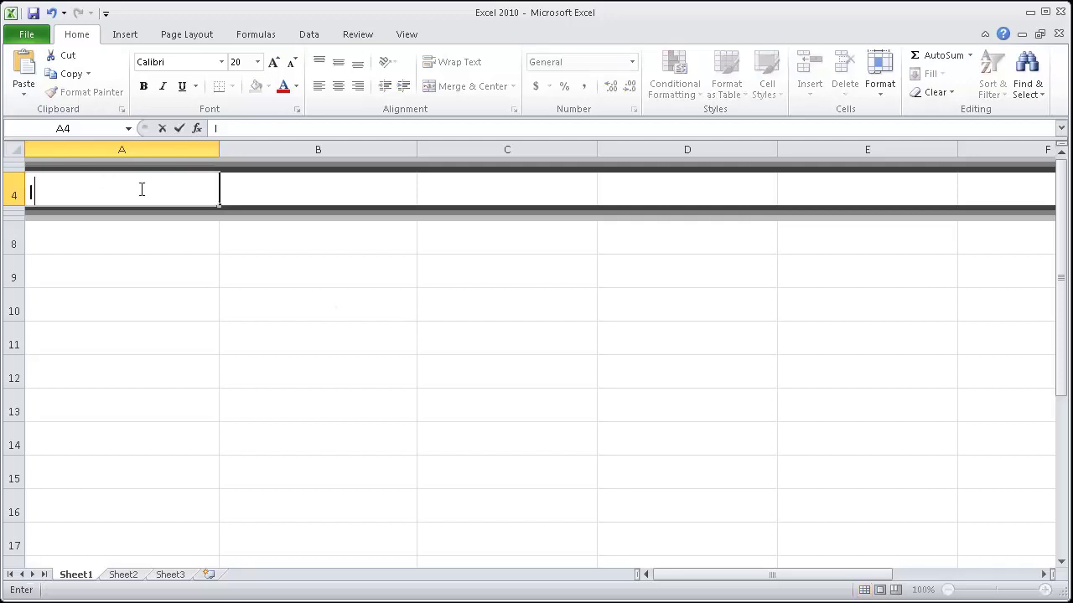
{"action": "type", "text": " have lots of time to waste becaues"}
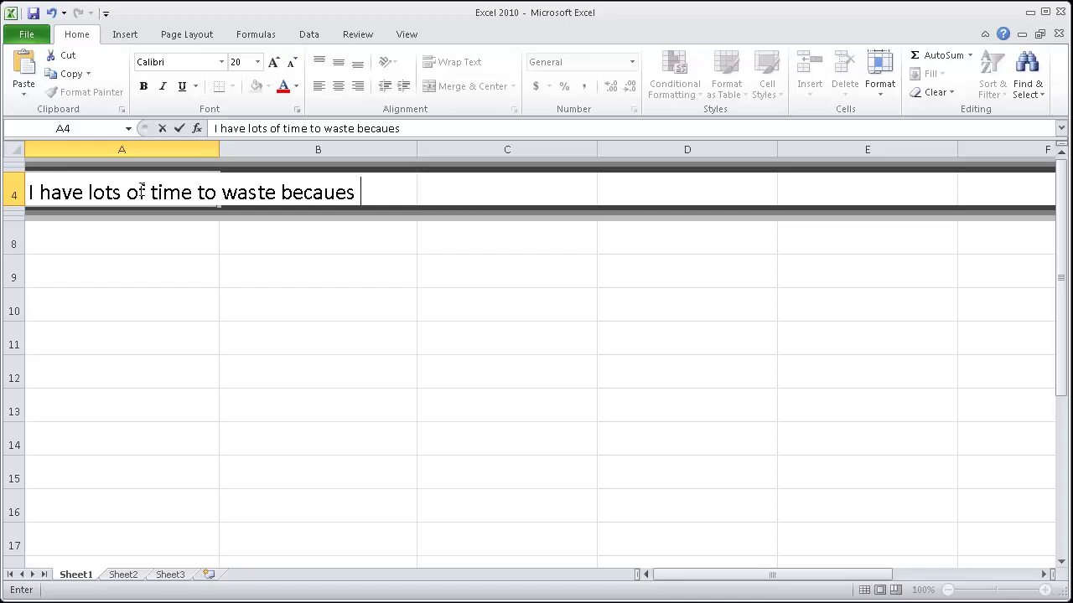
{"action": "key", "text": "BackSpace"}
{"action": "key", "text": "BackSpace"}
{"action": "key", "text": "BackSpace"}
{"action": "type", "text": "se I'm so good at Ex"}
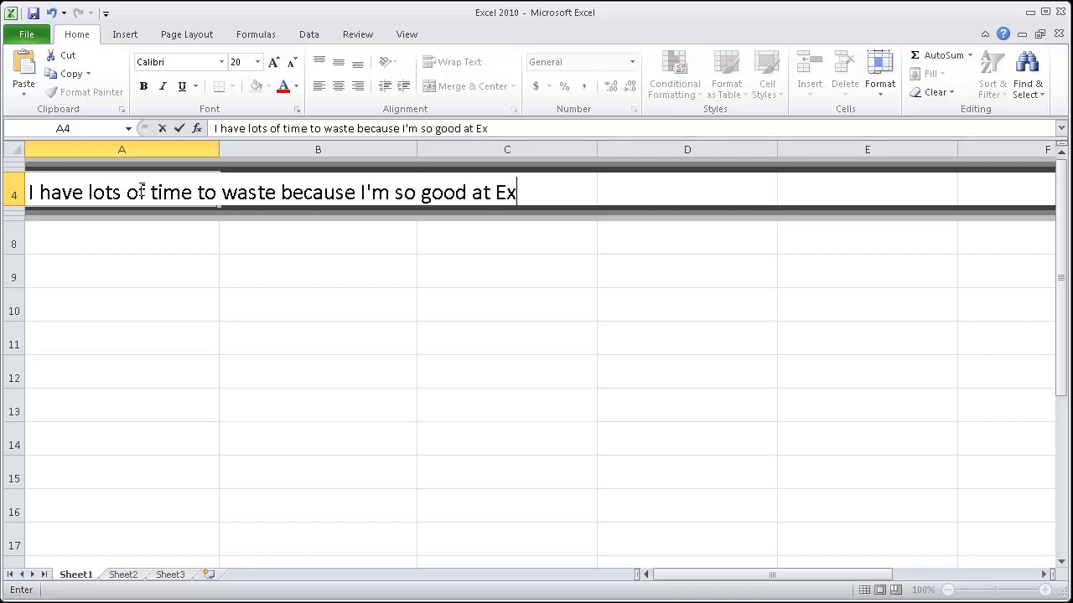
{"action": "type", "text": "cel."}
{"action": "key", "text": "Return"}
{"action": "key", "text": "Down"}
{"action": "key", "text": "Down"}
{"action": "key", "text": "Down"}
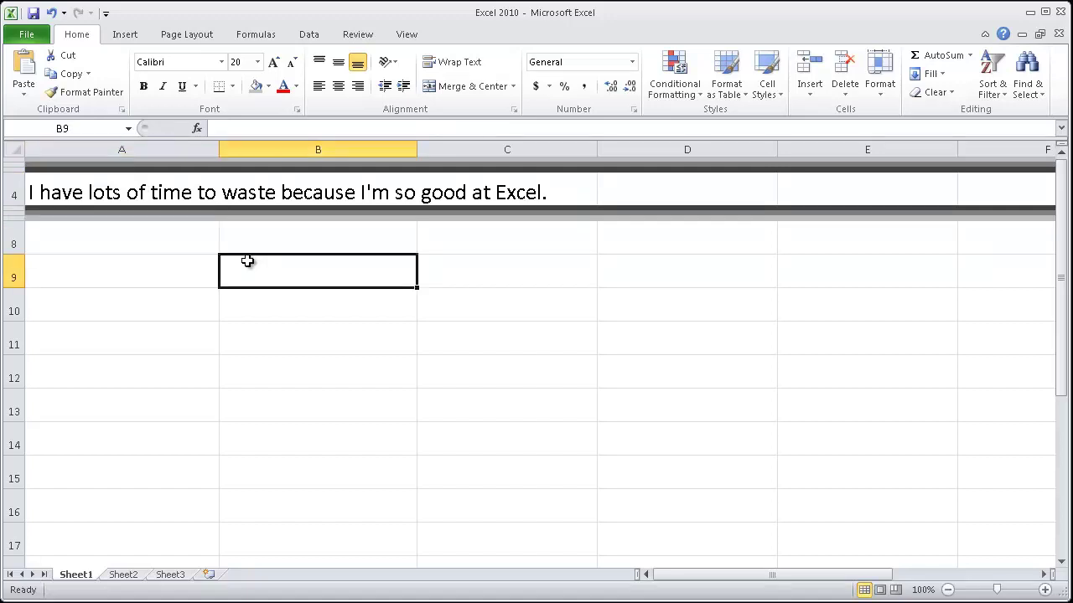
{"action": "left_click", "coordinate": [187, 269]}
{"action": "left_click", "coordinate": [163, 243]}
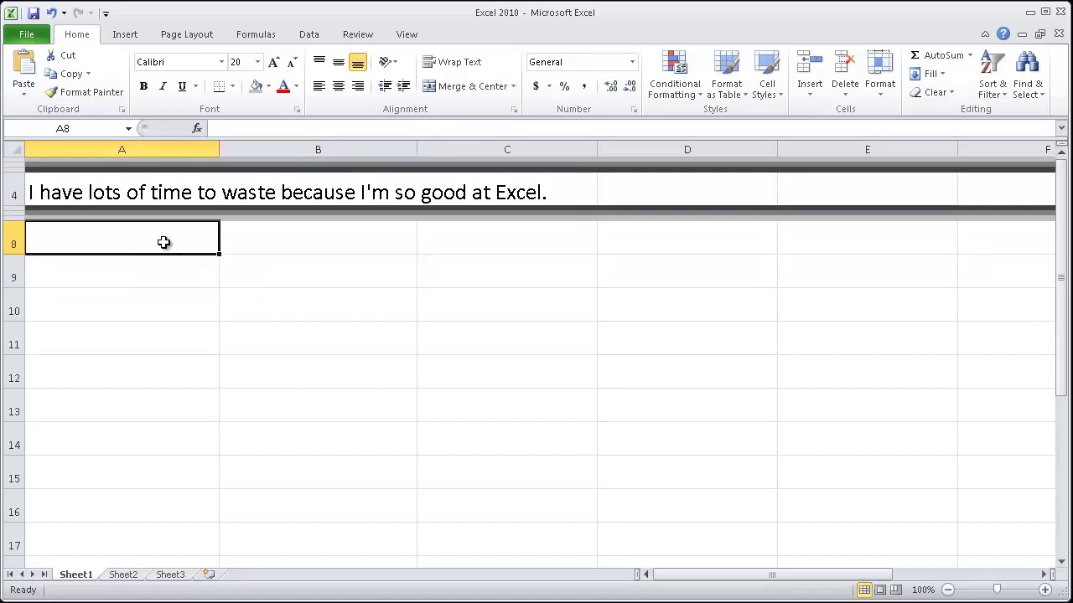
{"action": "key", "text": "Right"}
{"action": "key", "text": "Left"}
{"action": "key", "text": "Down"}
{"action": "key", "text": "Right"}
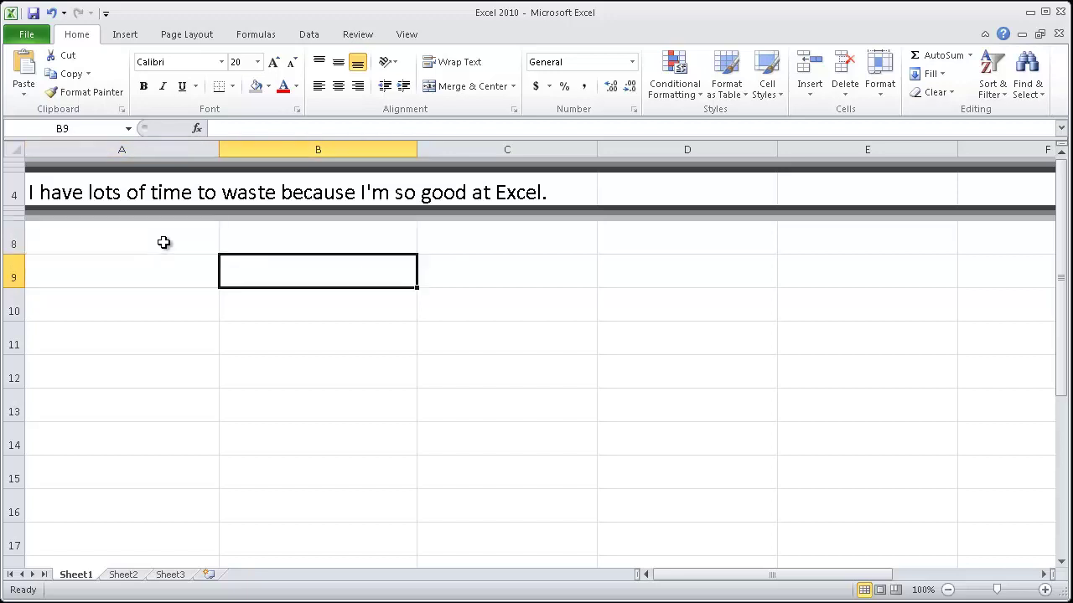
{"action": "key", "text": "Up"}
{"action": "key", "text": "Left"}
{"action": "key", "text": "Down"}
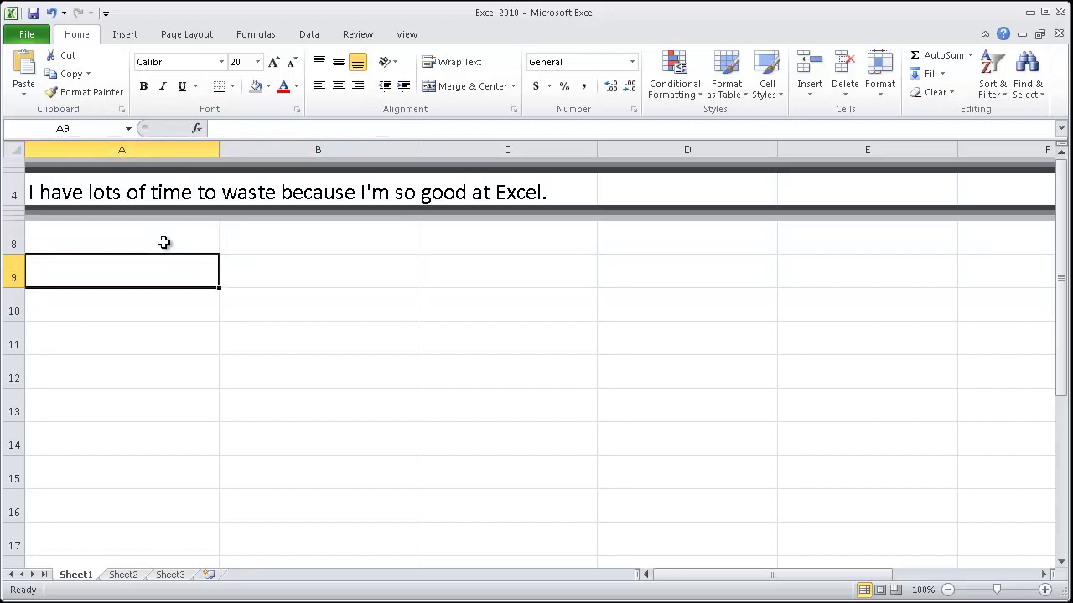
{"action": "left_click", "coordinate": [120, 179]}
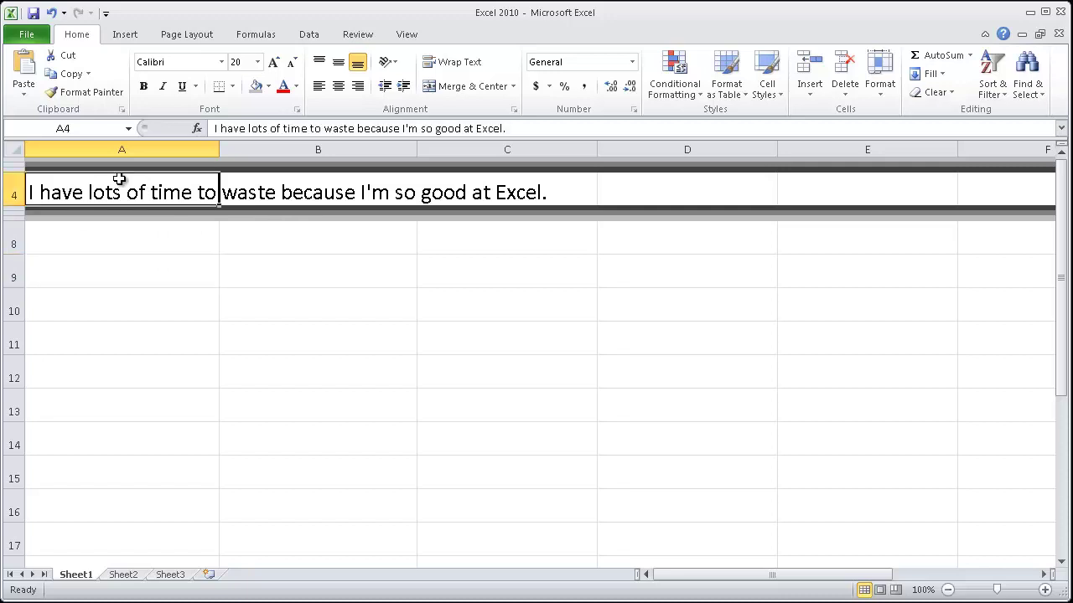
{"action": "left_click", "coordinate": [271, 191]}
{"action": "key", "text": "Left"}
{"action": "key", "text": "Down"}
{"action": "key", "text": "Down"}
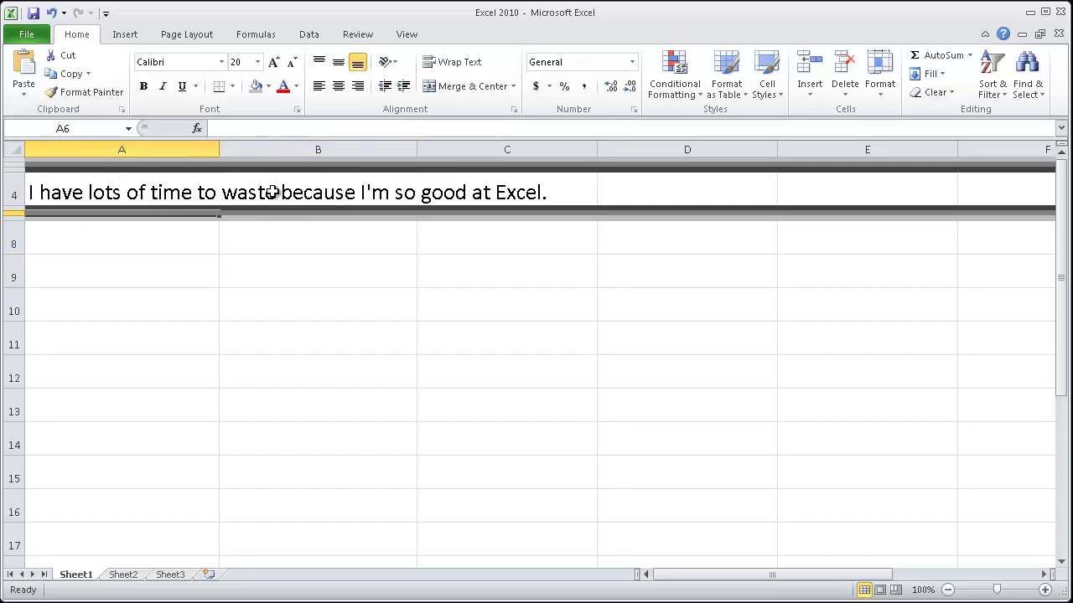
{"action": "key", "text": "Down"}
{"action": "key", "text": "Down"}
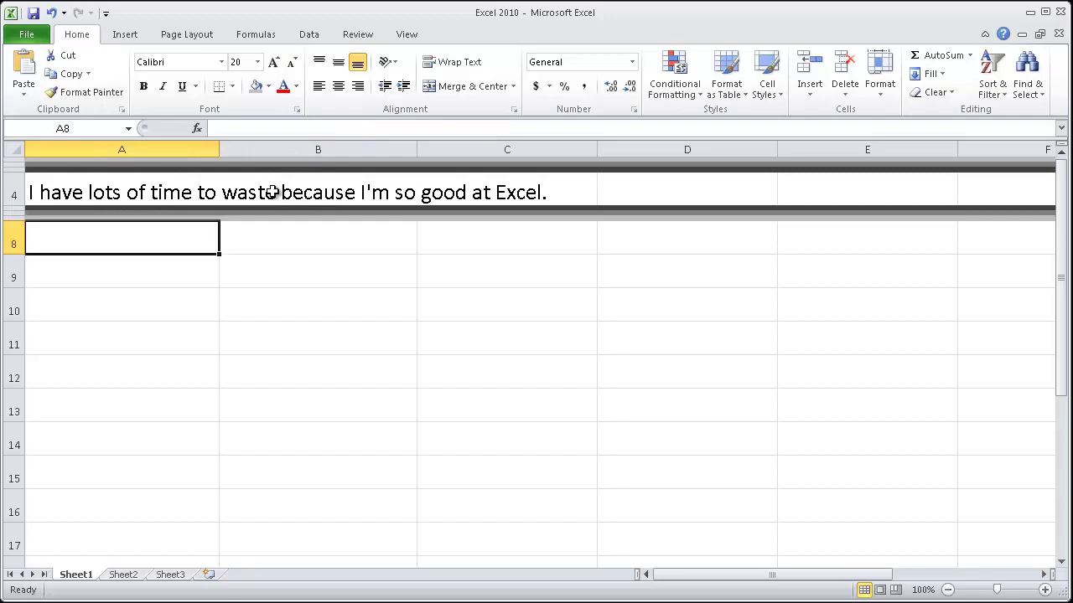
{"action": "key", "text": "Right"}
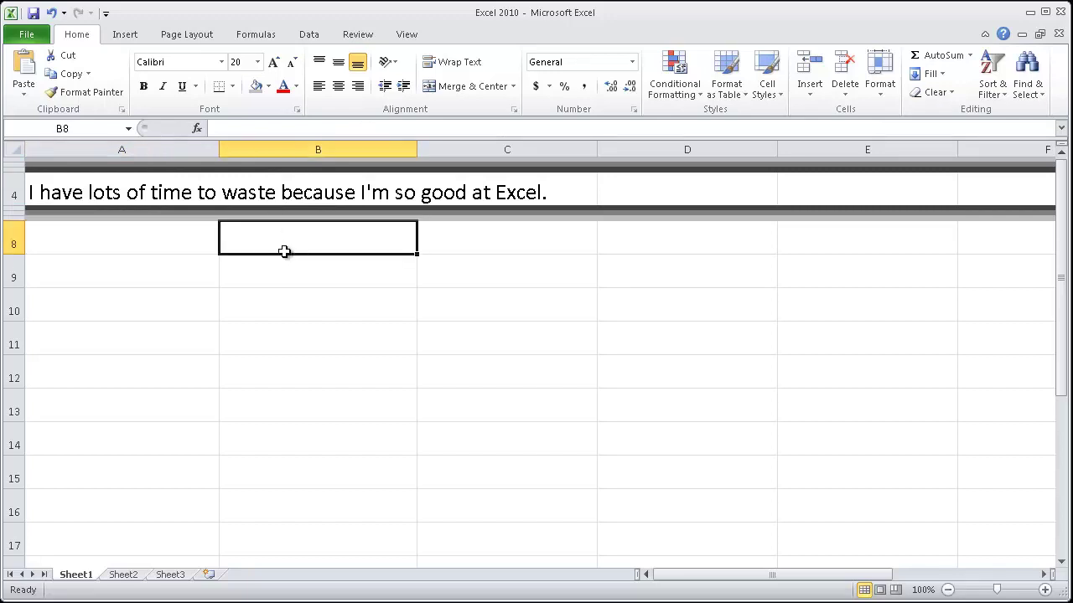
{"action": "left_click", "coordinate": [79, 192]}
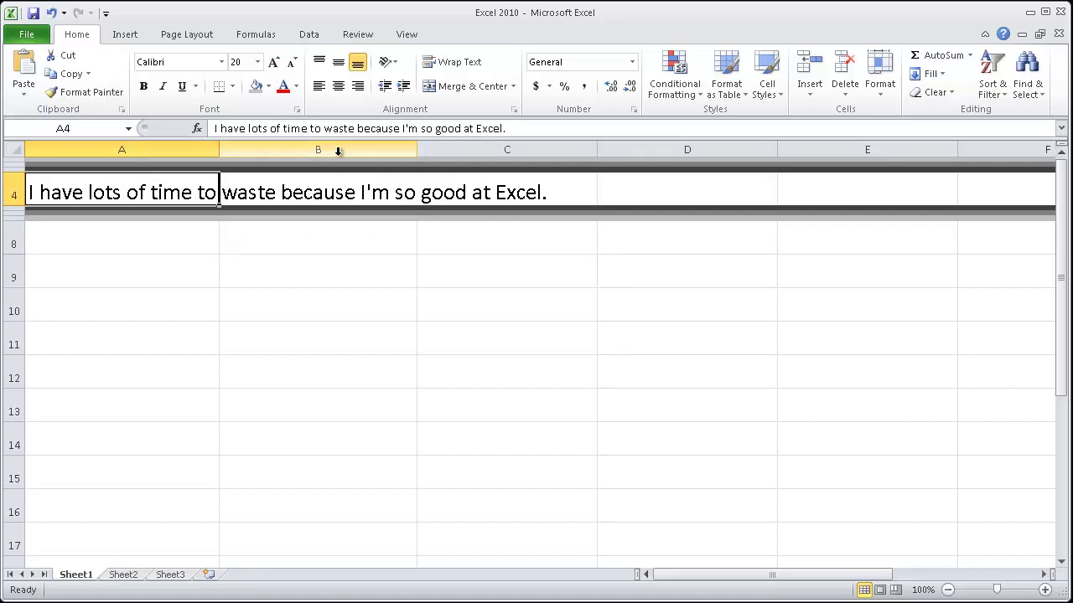
{"action": "key", "text": "Down"}
{"action": "key", "text": "Down"}
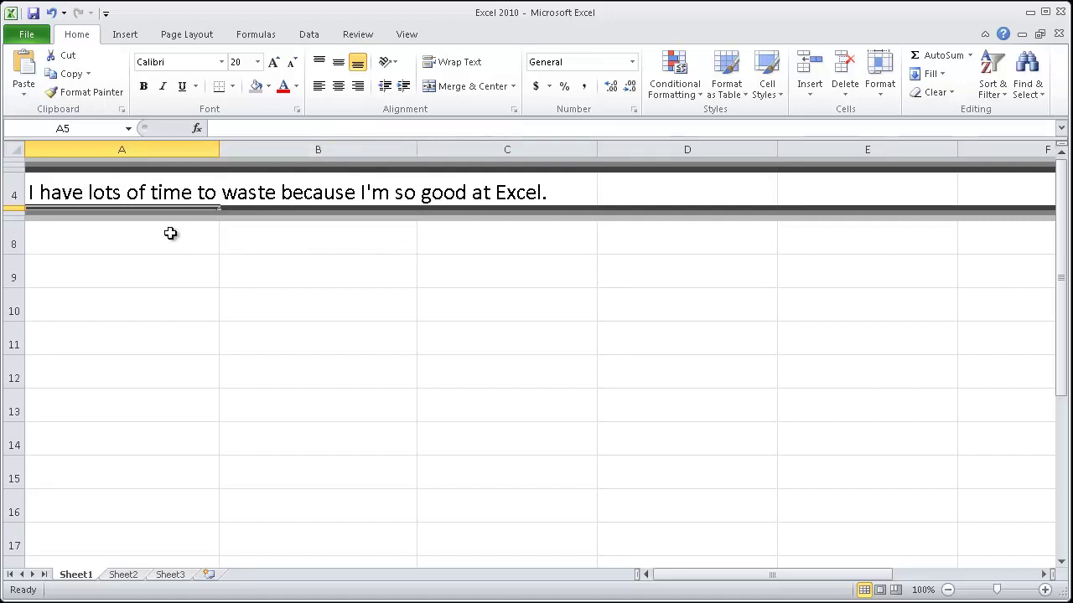
{"action": "key", "text": "Down"}
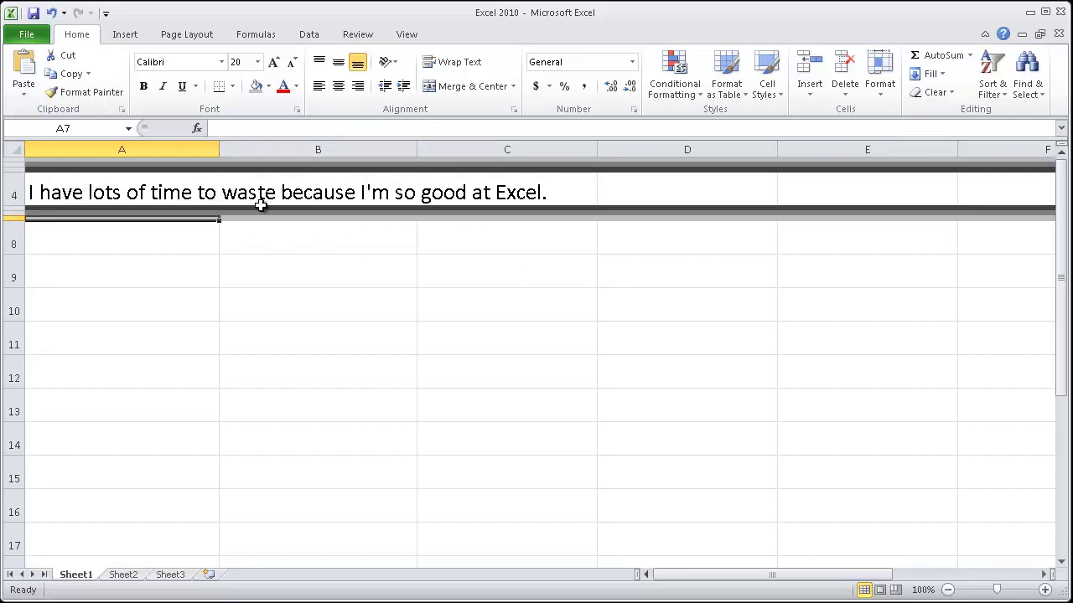
{"action": "left_click", "coordinate": [259, 299]}
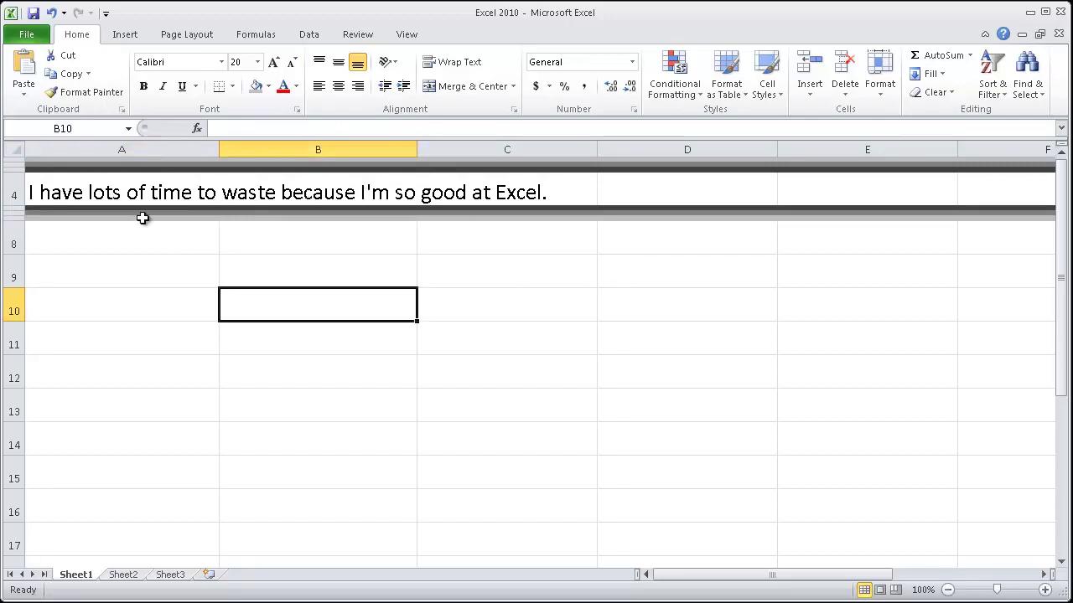
{"action": "left_click", "coordinate": [197, 270]}
Apply Merge & Center to A4:E4 and check the merged sentence cell
{"action": "left_click_drag", "start_coordinate": [188, 194], "coordinate": [873, 180]}
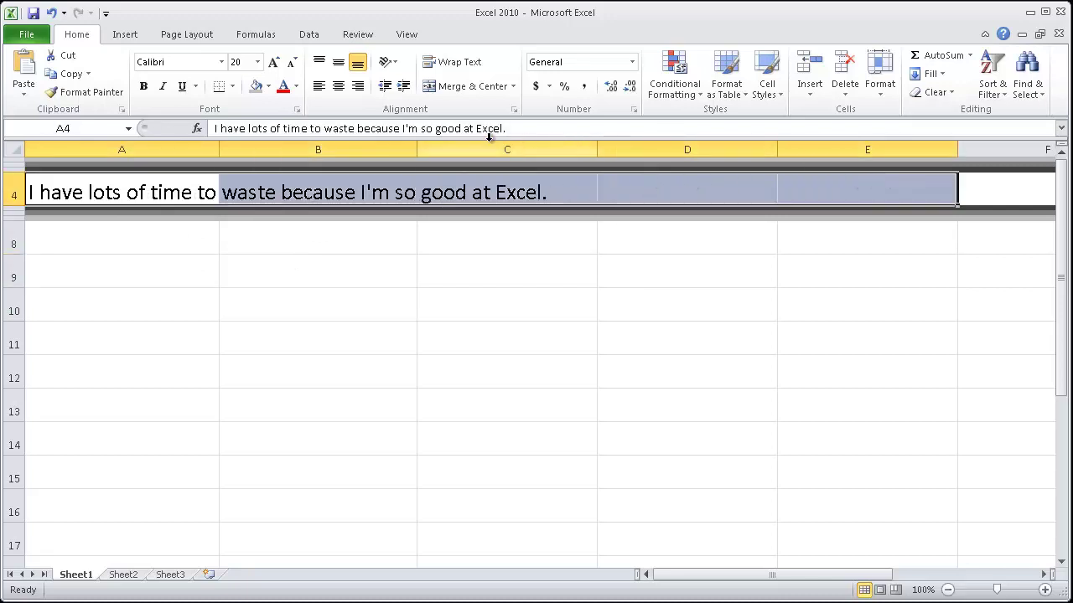
{"action": "left_click", "coordinate": [467, 93]}
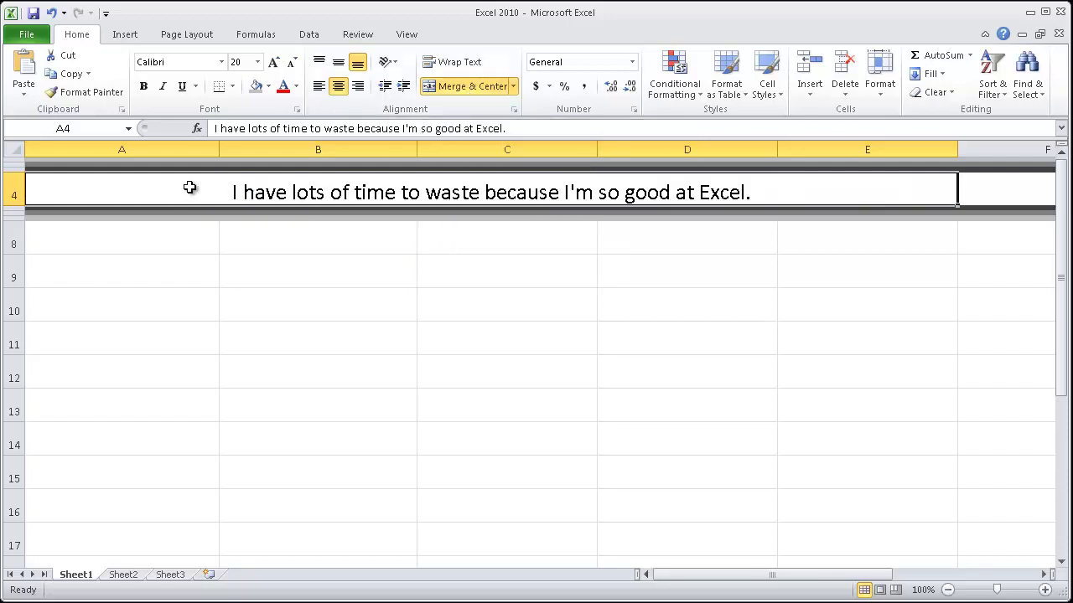
{"action": "left_click", "coordinate": [335, 271]}
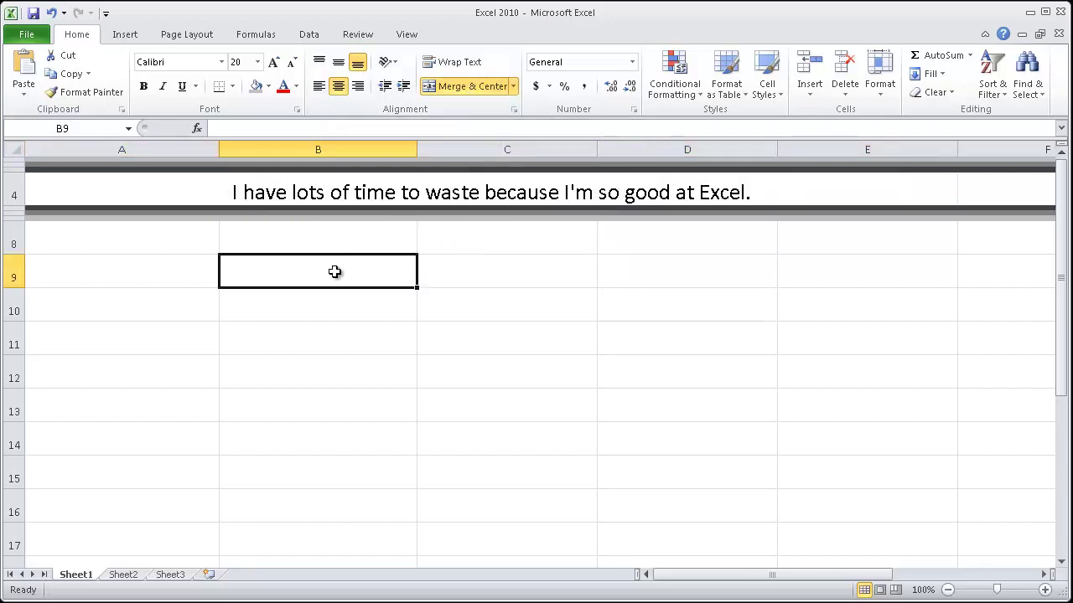
{"action": "left_click", "coordinate": [160, 186]}
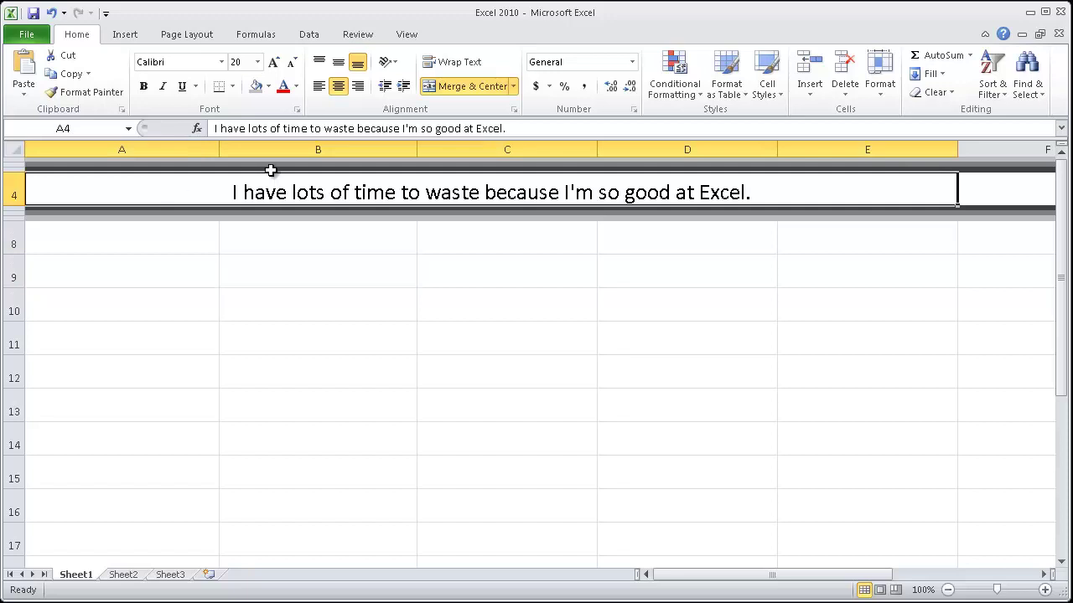
{"action": "left_click", "coordinate": [310, 312]}
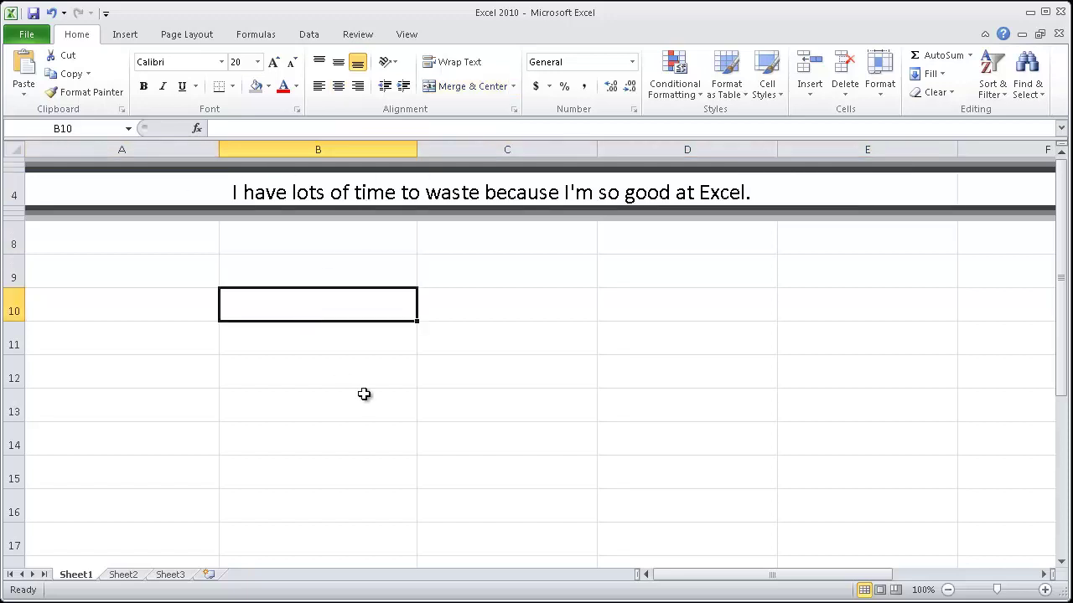